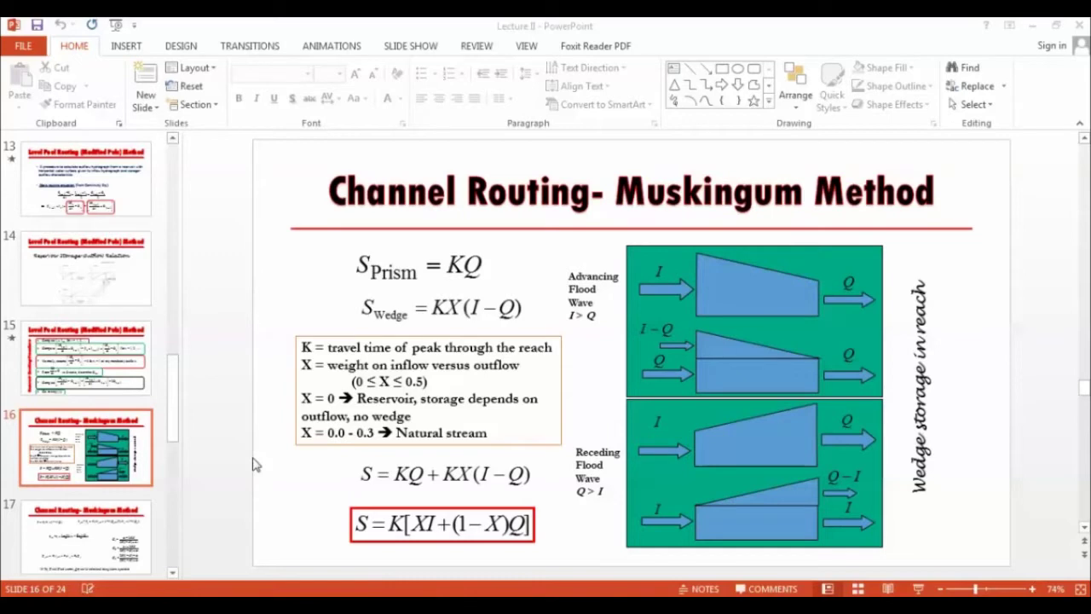
Step: Advance to slide 17 on combined routing coefficients, then switch to the Muskingum workbook in Excel
key(Page_Down)
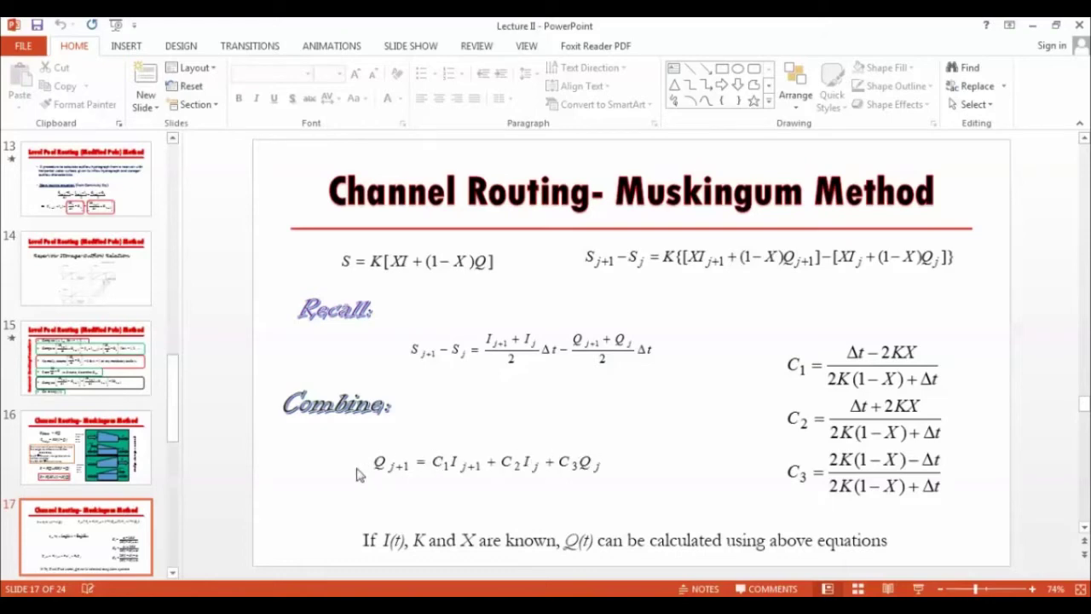
click(611, 596)
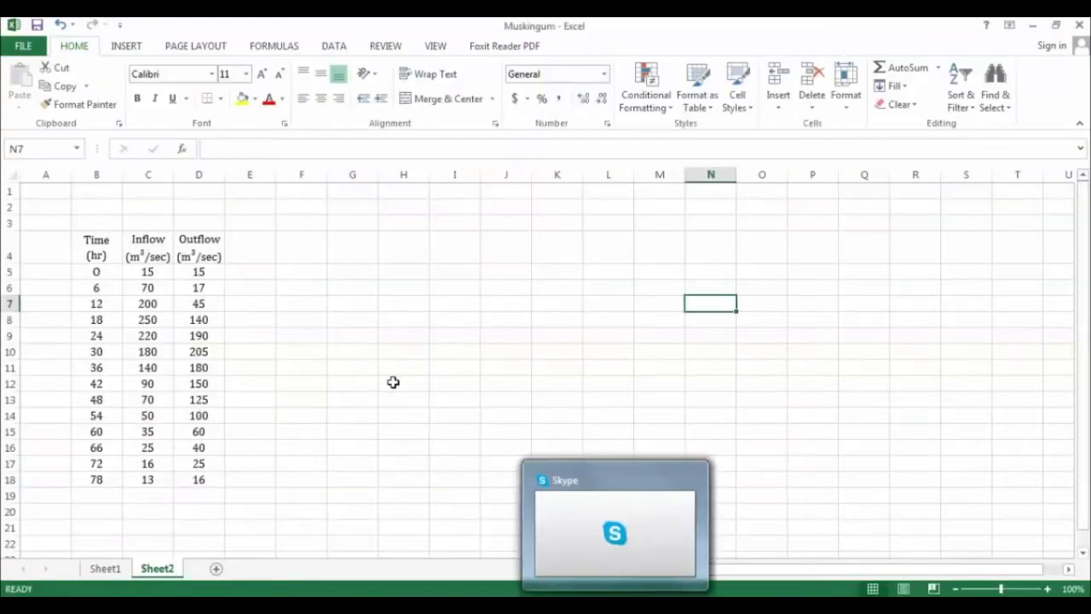
Step: Add the header 'I-O (m3/s)' in cell E4 next to Time, Inflow and Outflow
click(85, 254)
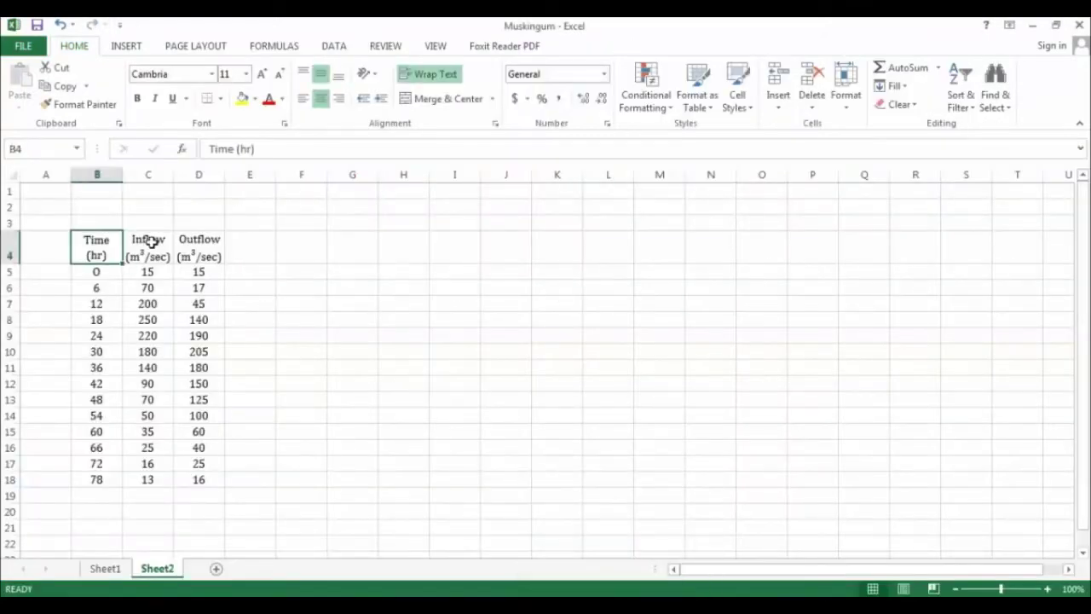
click(150, 243)
click(208, 239)
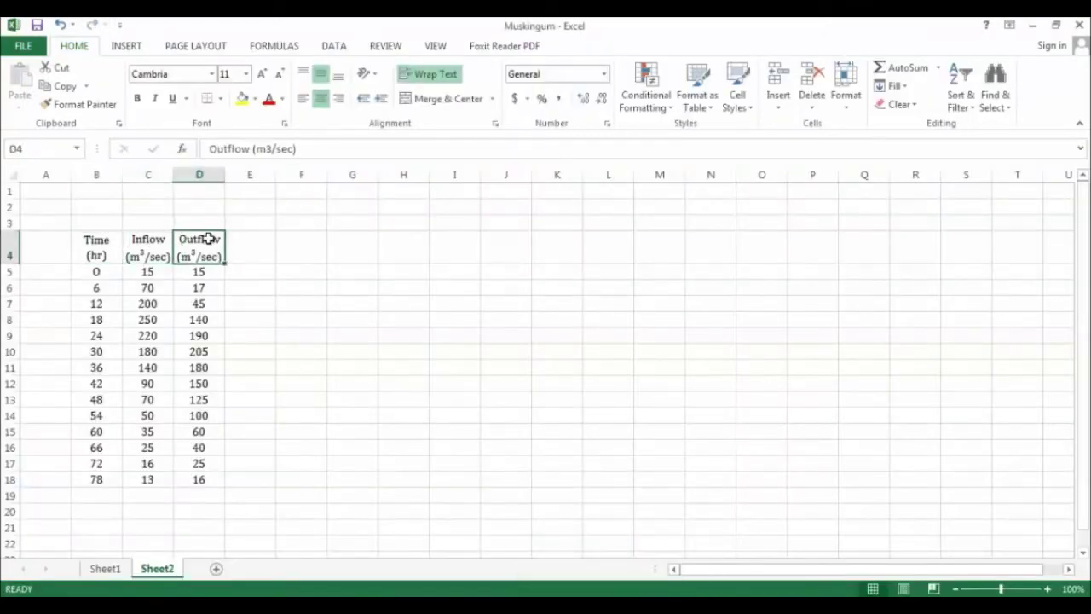
click(256, 241)
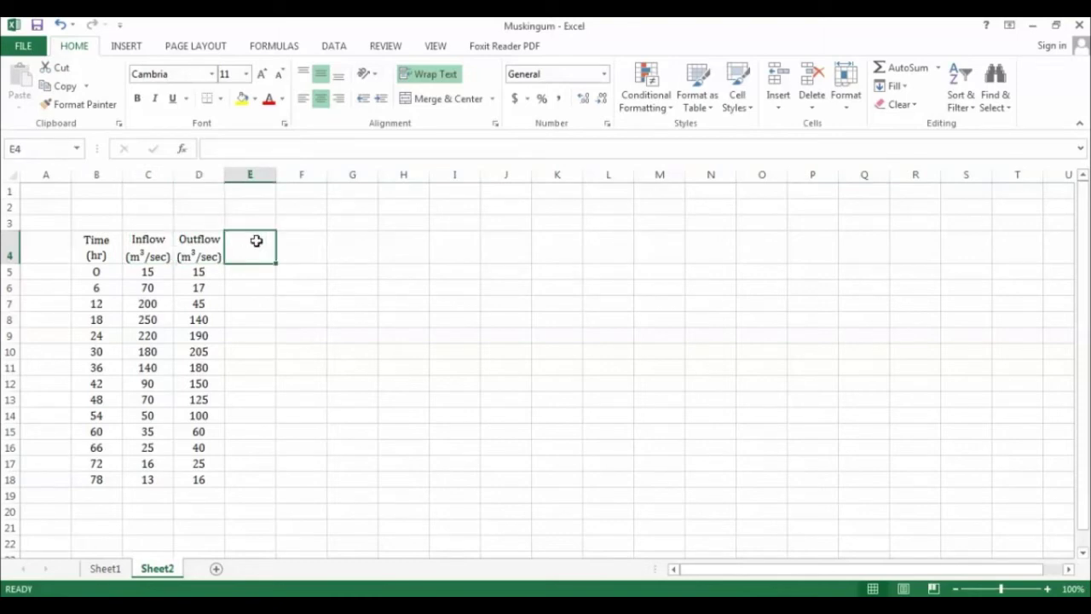
text(I)
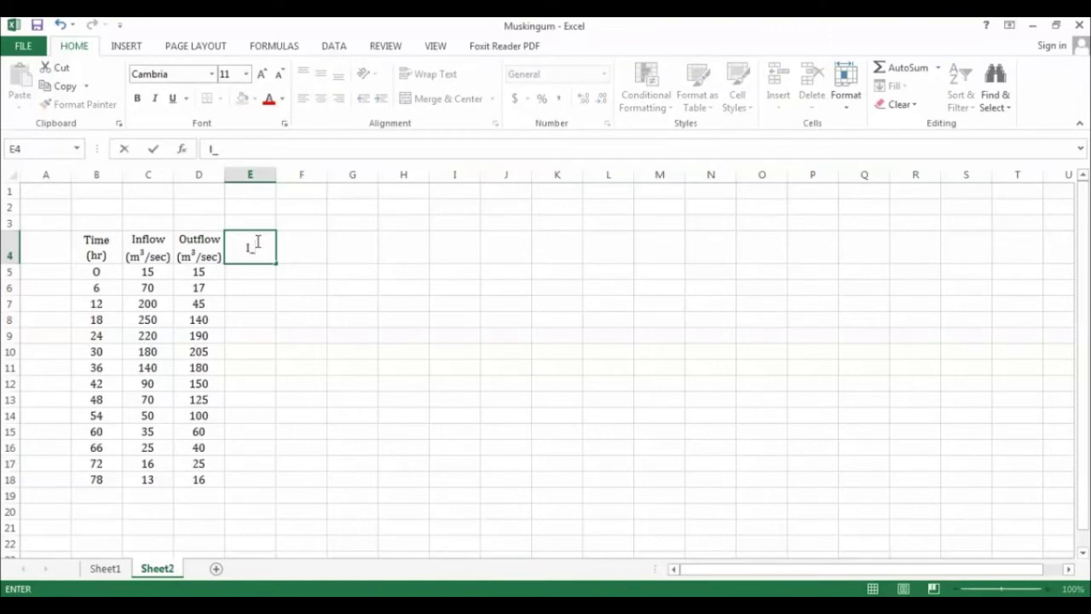
text(-O)
key(Return)
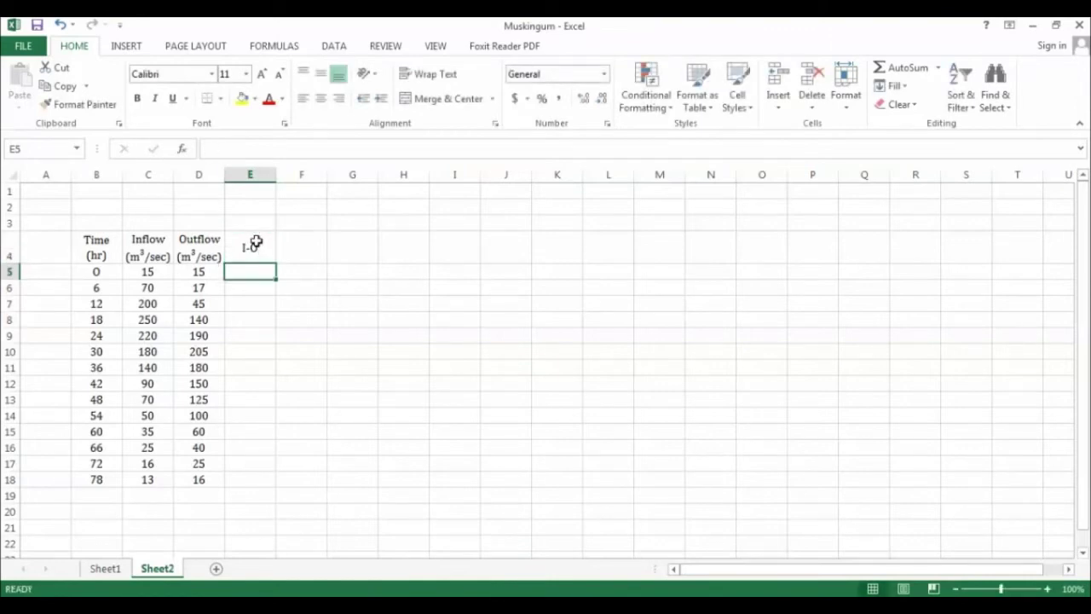
double_click(256, 243)
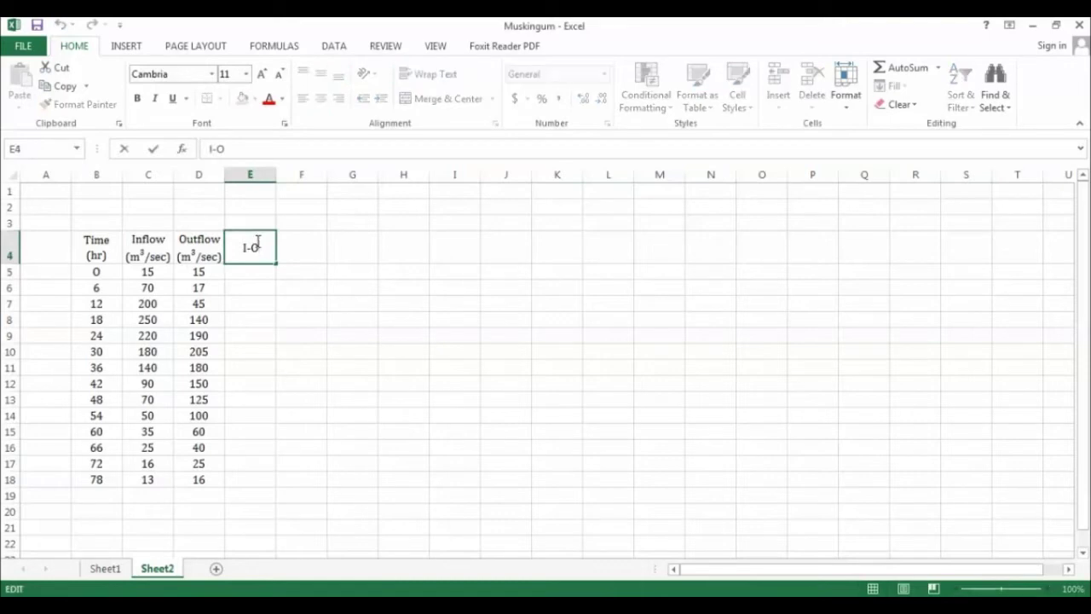
text((m3/s))
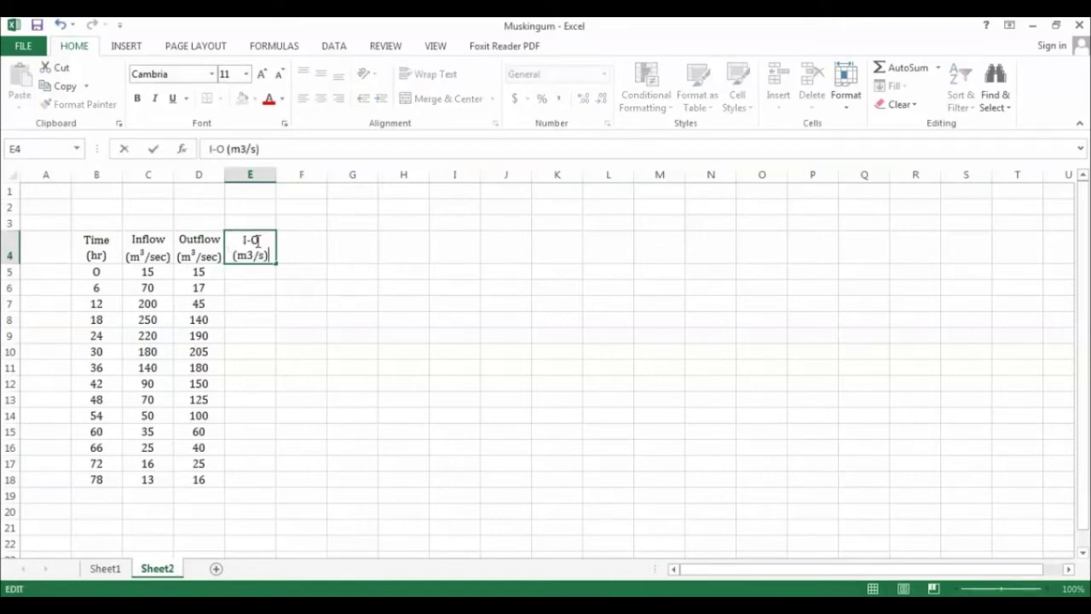
key(Return)
Step: Enter =C5-D5 in E5 and fill it down to row 18
text(=)
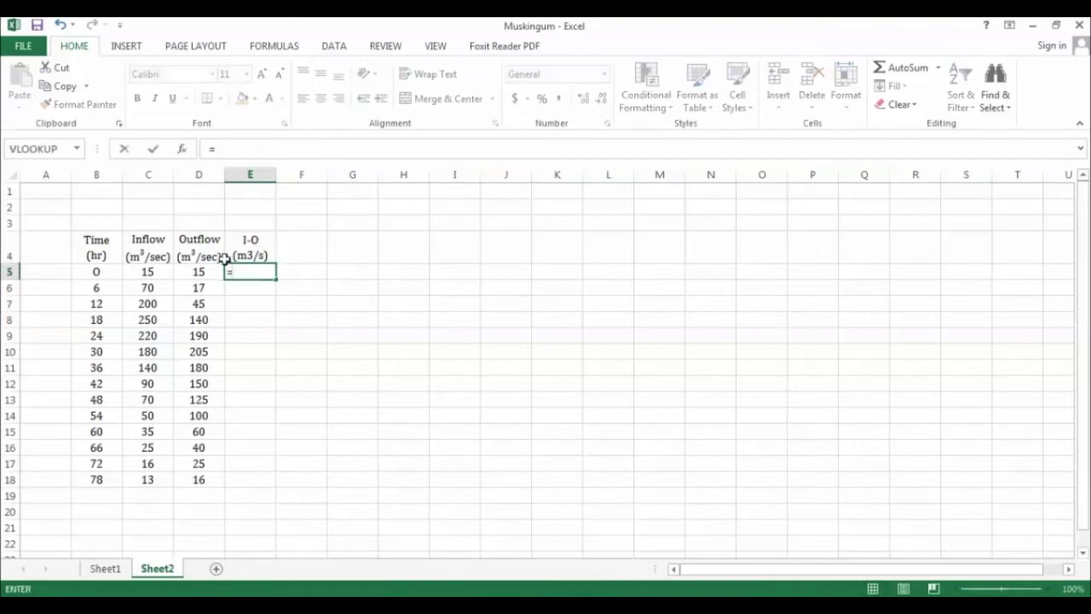
click(149, 272)
text(-)
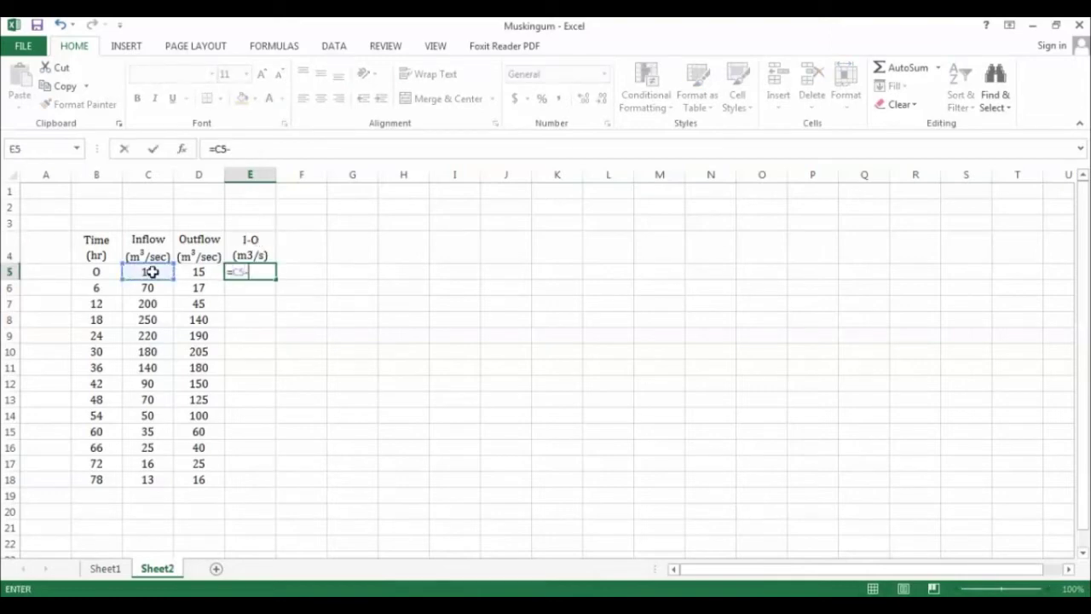
click(198, 273)
key(Return)
click(260, 271)
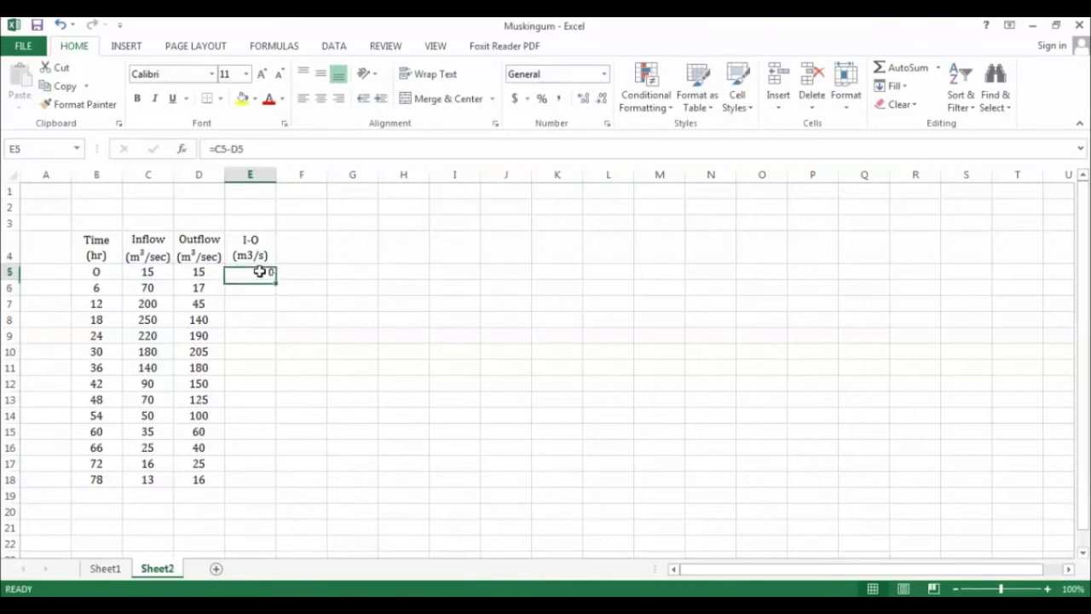
double_click(274, 279)
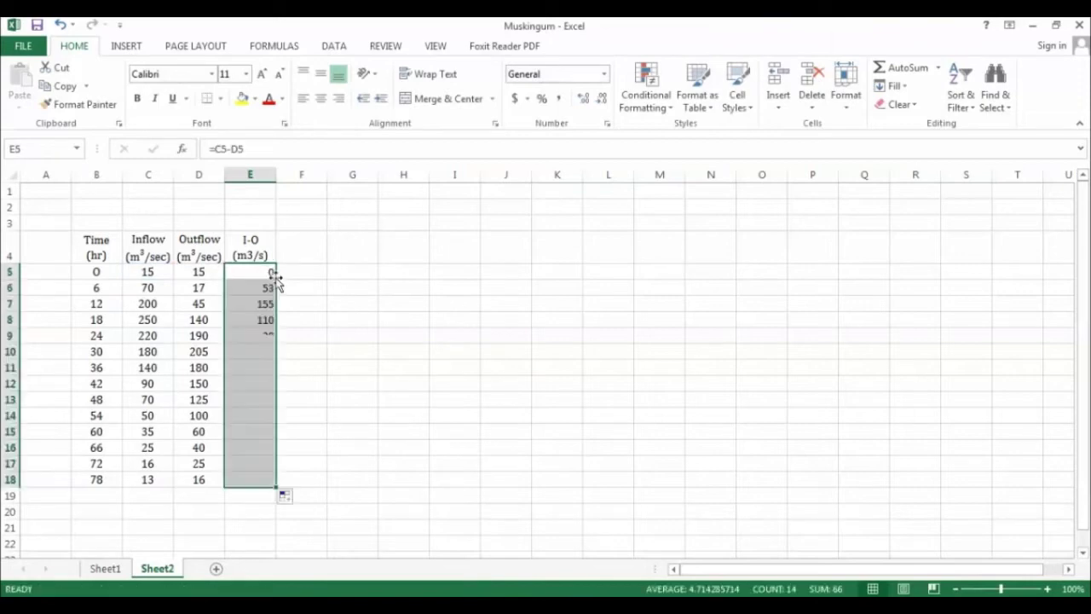
Step: Widen column F ready for the next column header
click(309, 248)
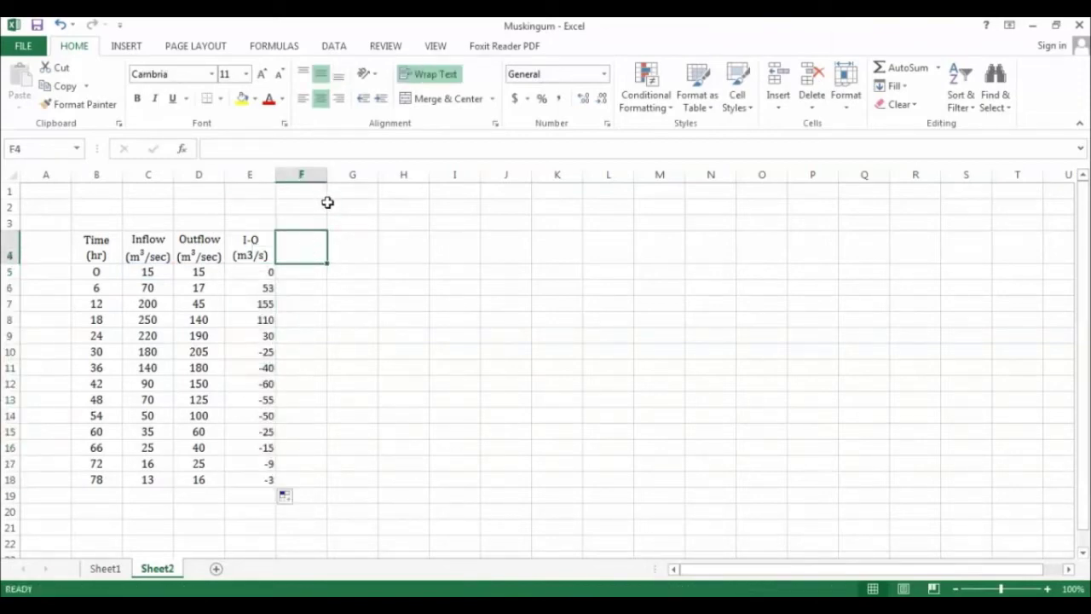
drag(327, 174, 355, 175)
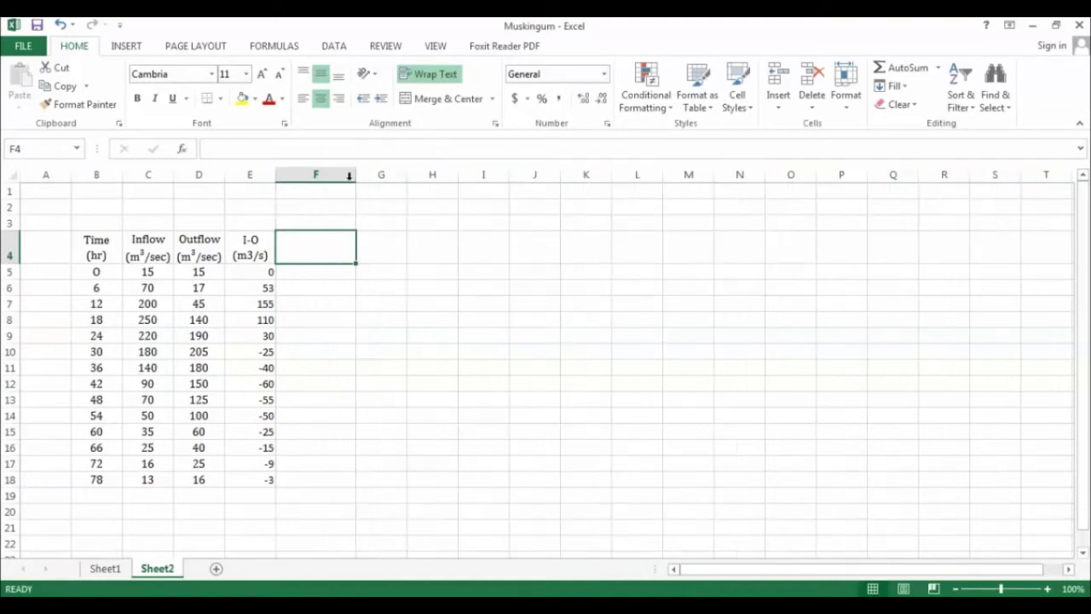
click(242, 244)
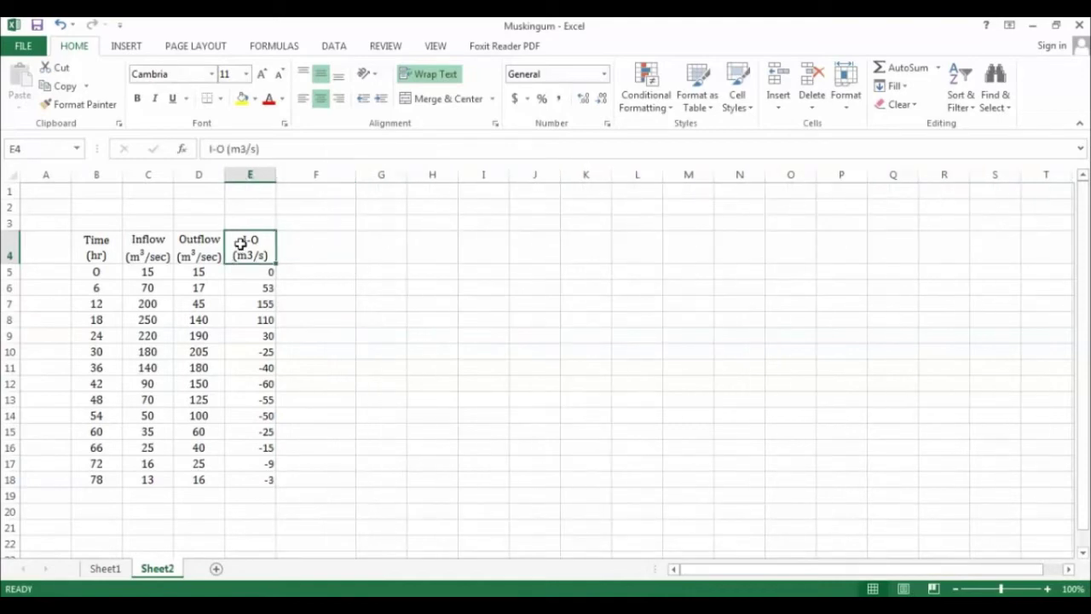
click(309, 253)
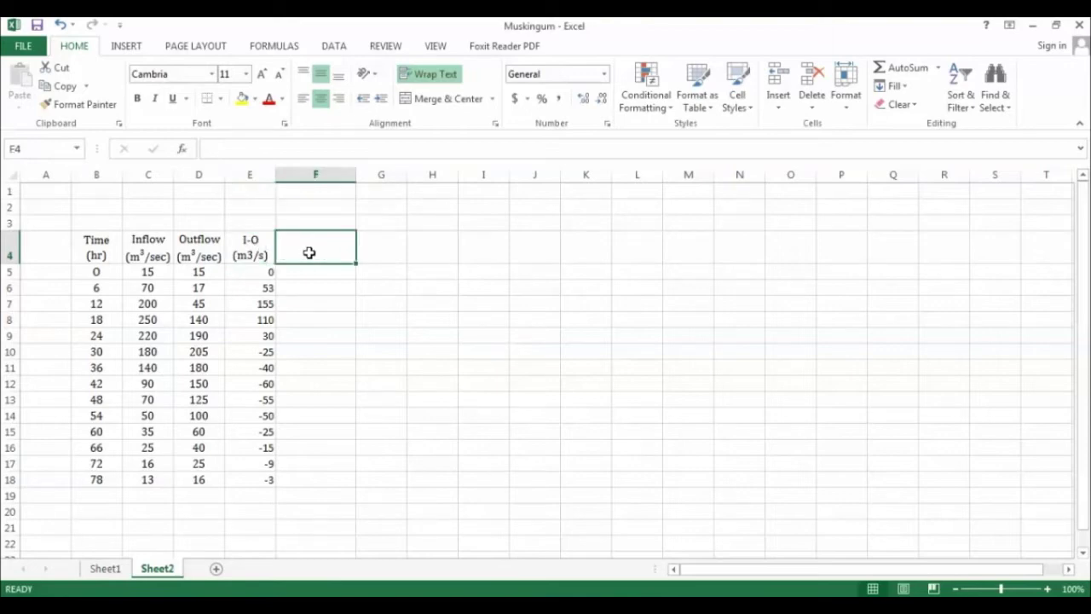
Step: Head column F 'Mean S' and enter 0 as the first value in F5
text(Mean S)
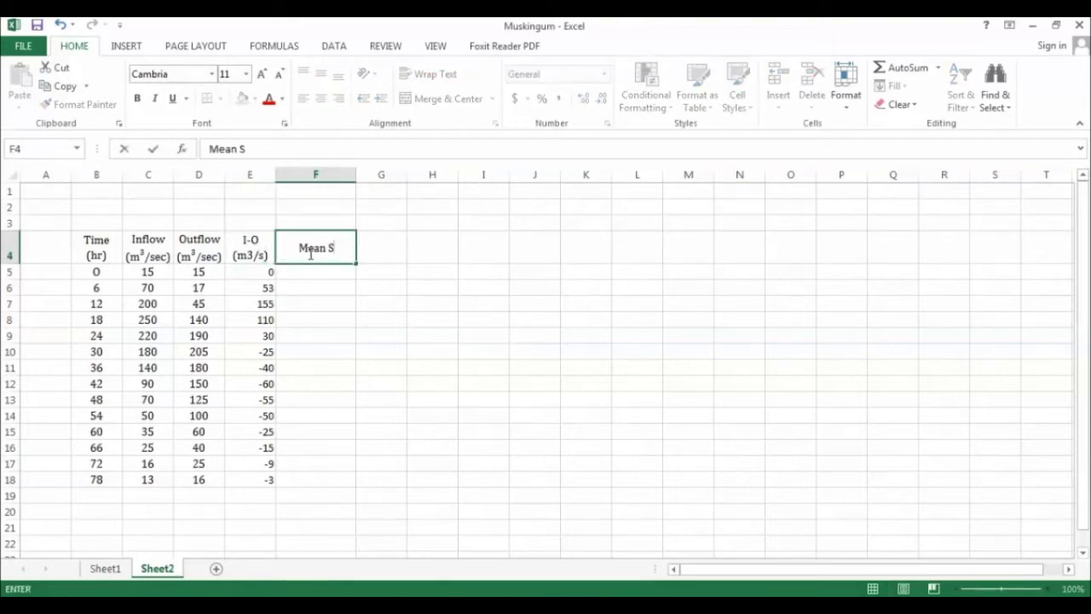
key(Return)
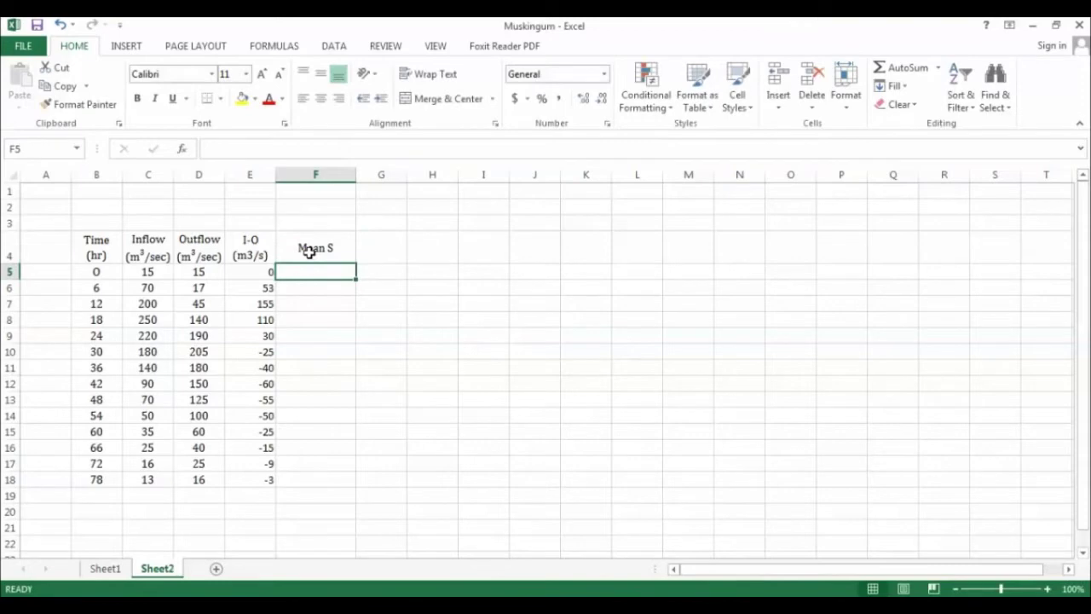
text(0)
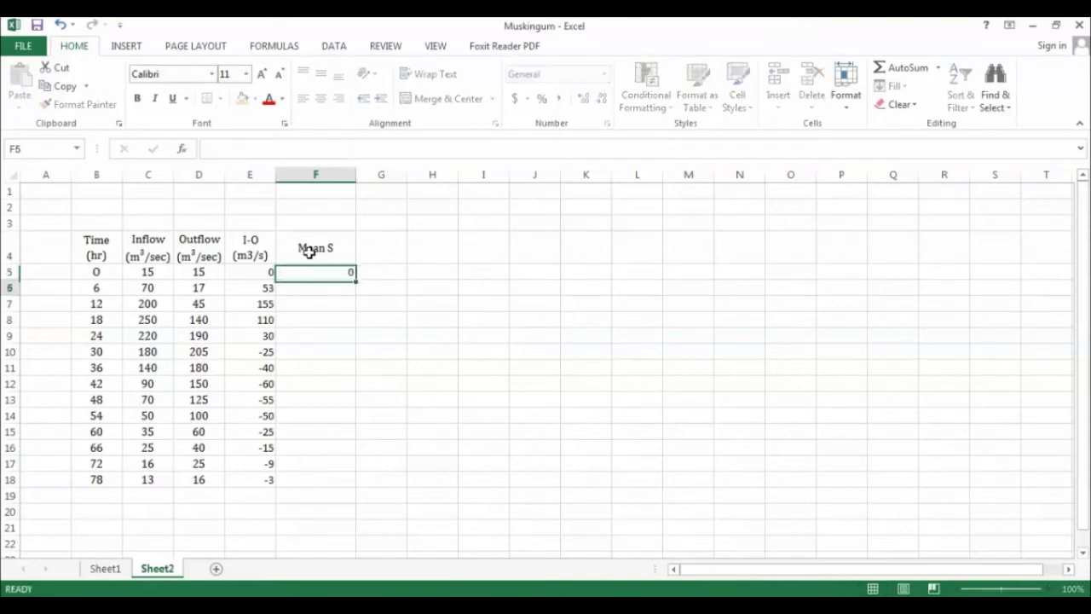
key(Return)
Step: Enter =(E5+E6)/2*6/24 in F6 and fill it down to F18
text(=*)
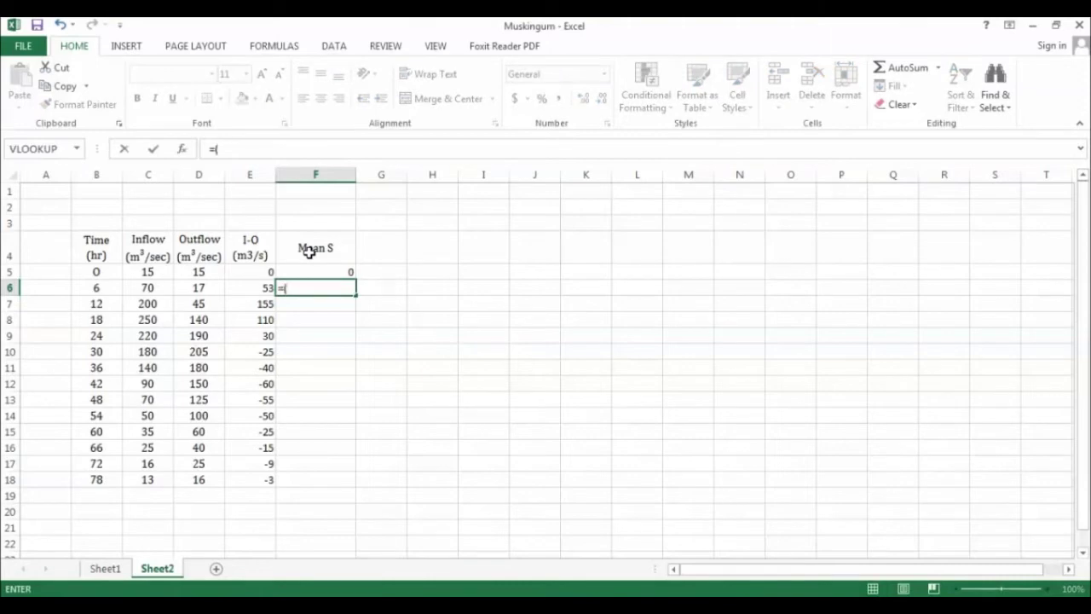
click(250, 271)
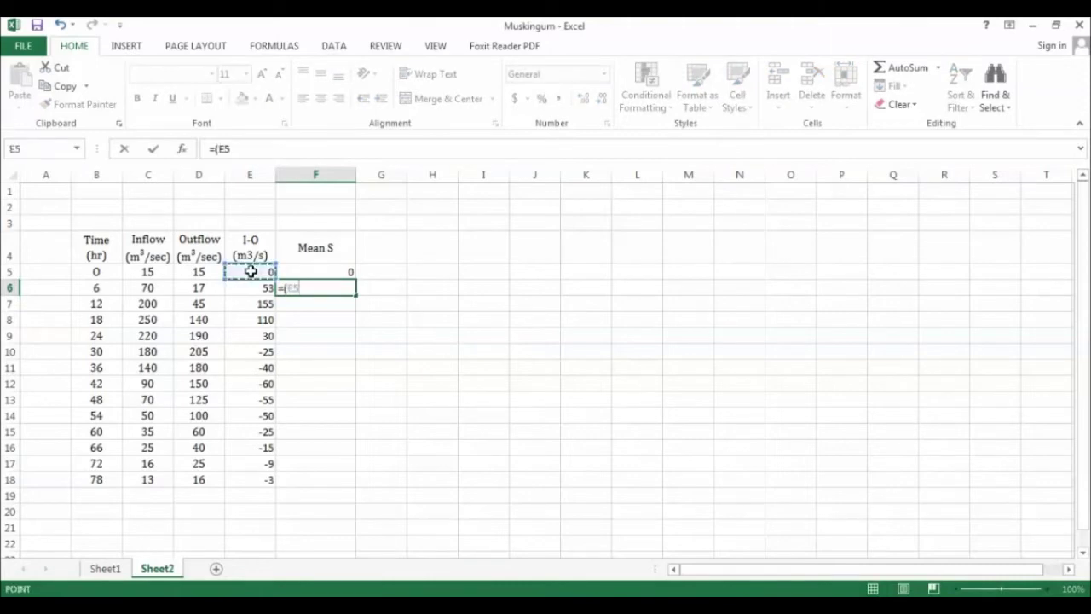
text(+)
click(260, 294)
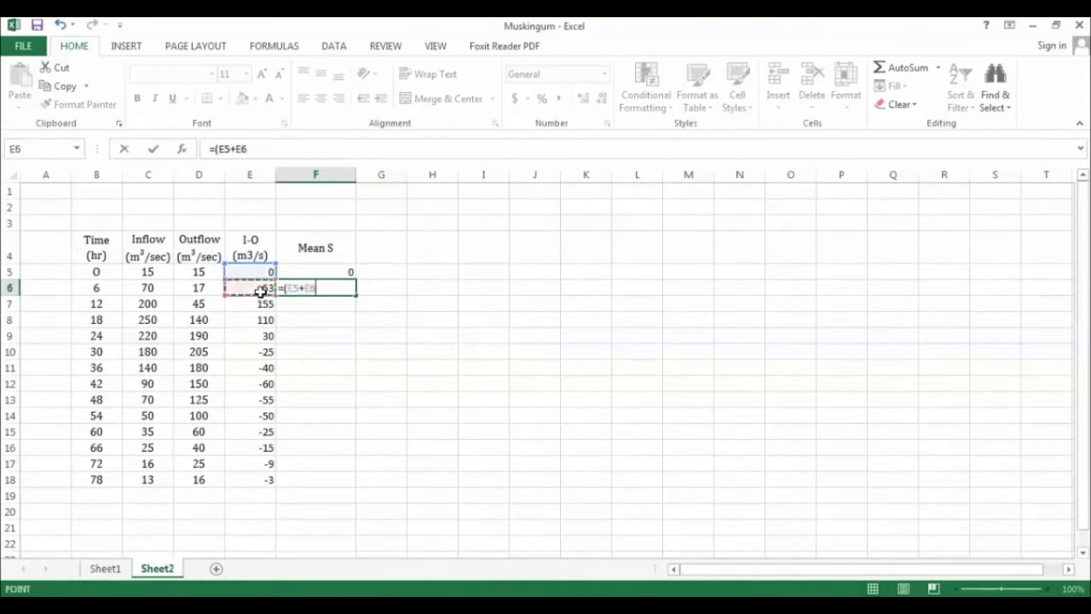
text()/2*)
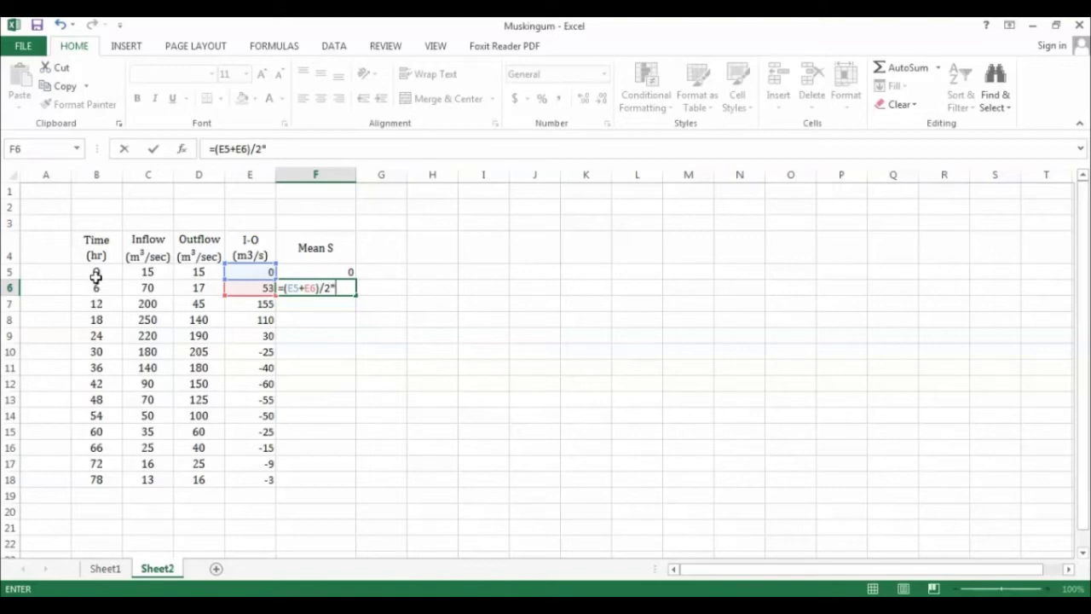
text(6/24)
key(Return)
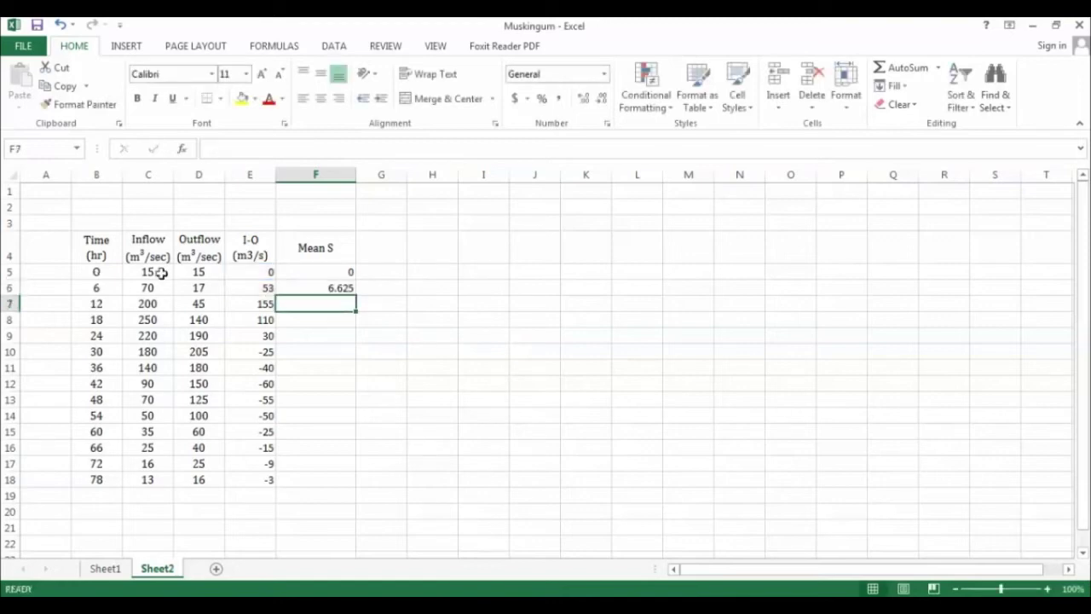
click(342, 286)
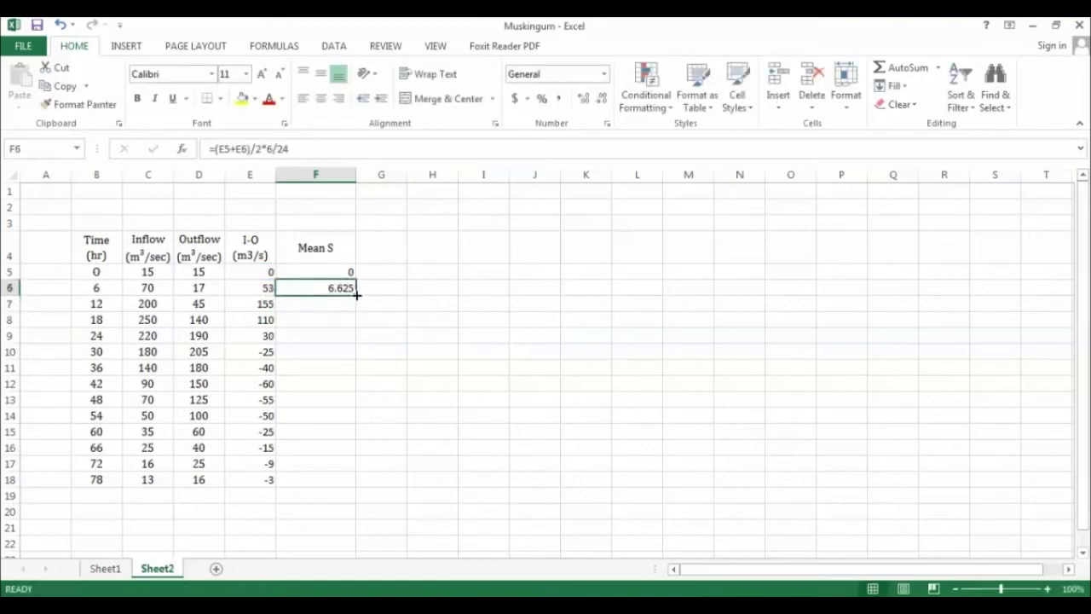
double_click(356, 294)
click(390, 251)
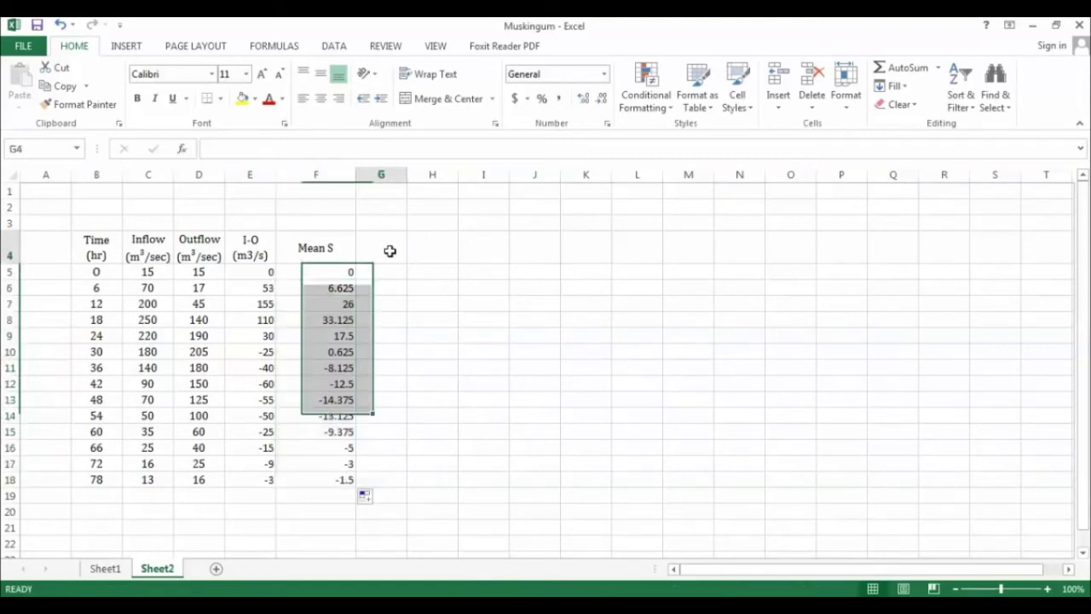
Step: Head column G 'Accum. S' and enter 0 as the starting value in G5
text(AC)
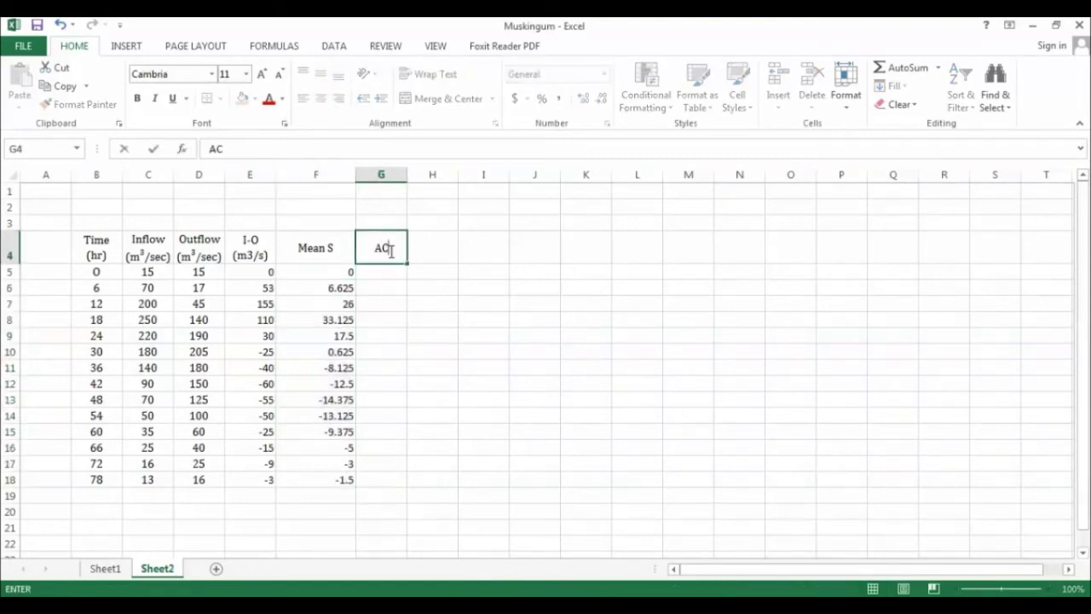
key(BackSpace)
text(ccumal)
key(BackSpace)
key(BackSpace)
text(. S)
click(389, 282)
click(389, 274)
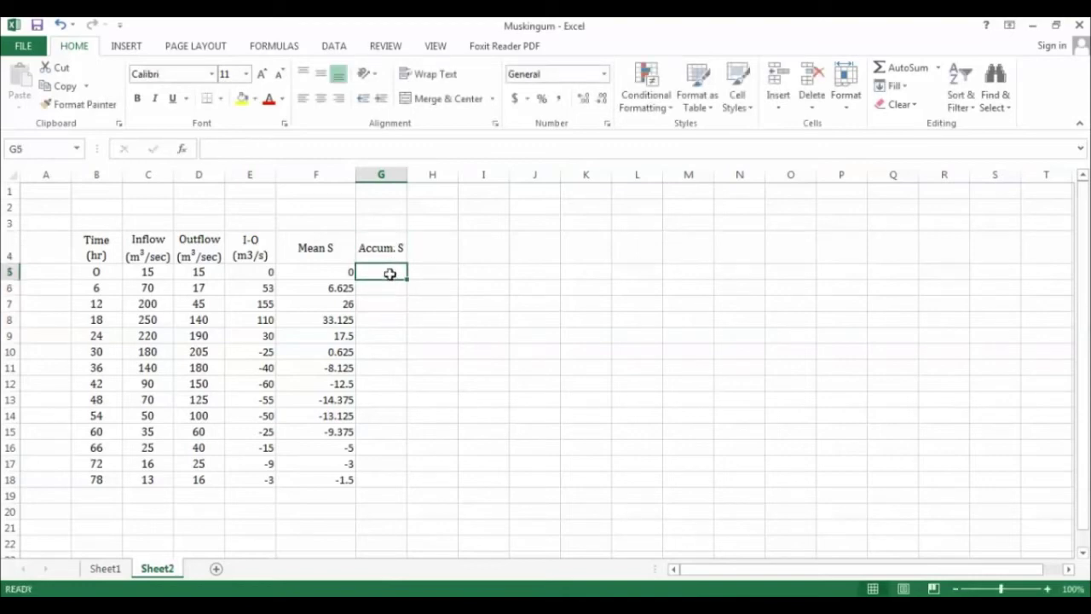
text(0)
key(Return)
Step: Enter the running total =G5+F6 in G6, fill to G18, and widen column H
text(=)
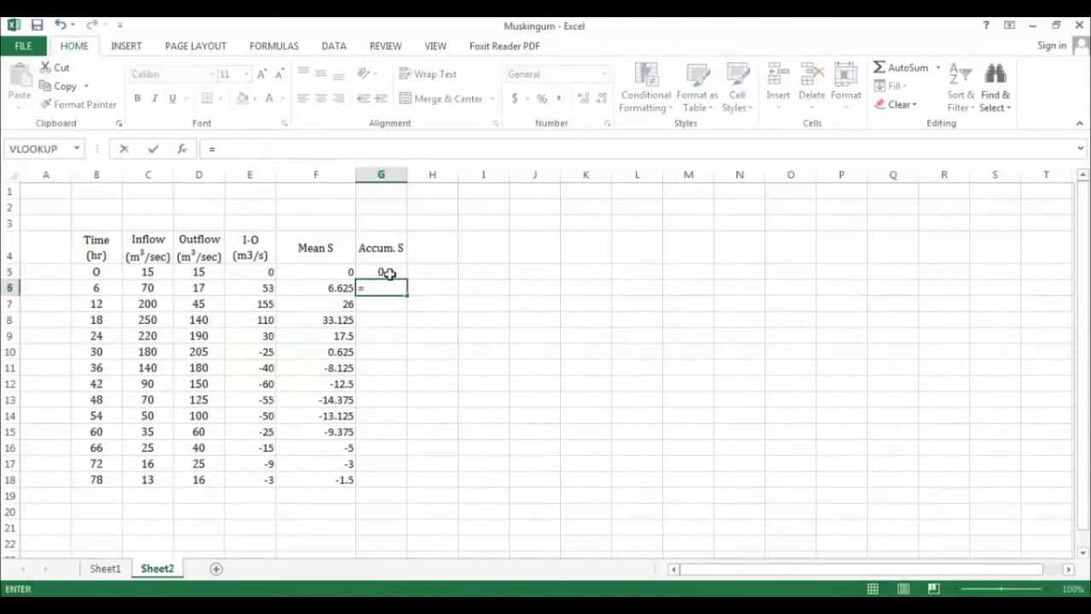
click(388, 272)
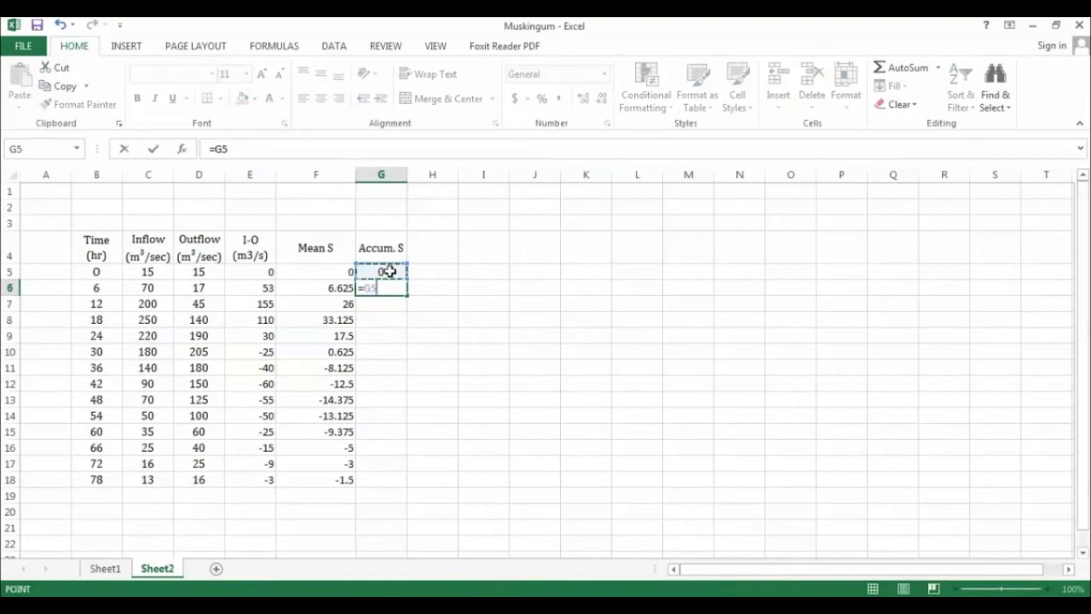
text(+)
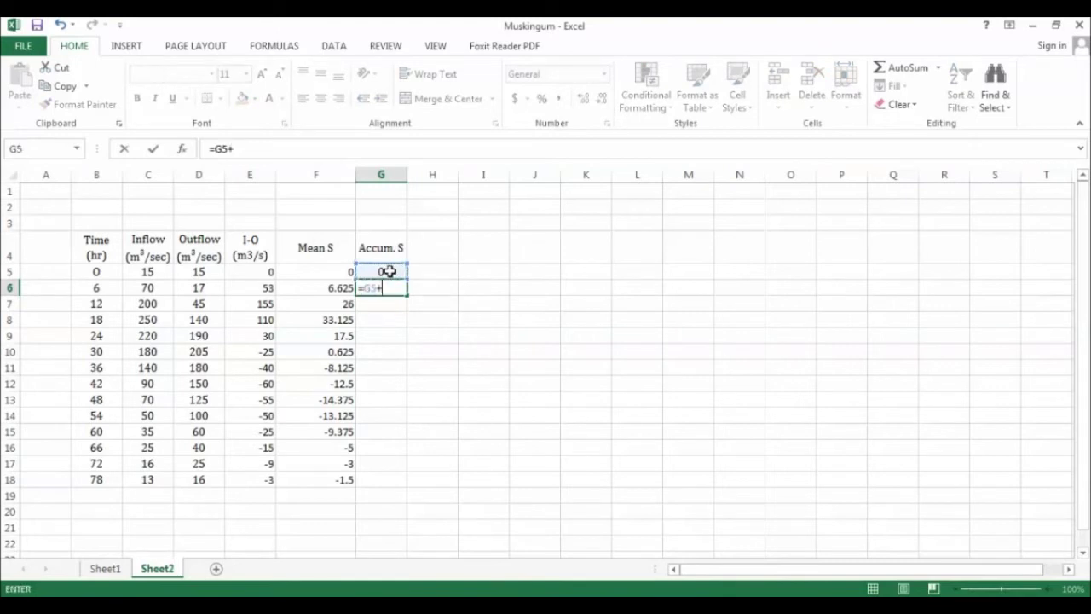
click(306, 296)
click(307, 292)
key(Return)
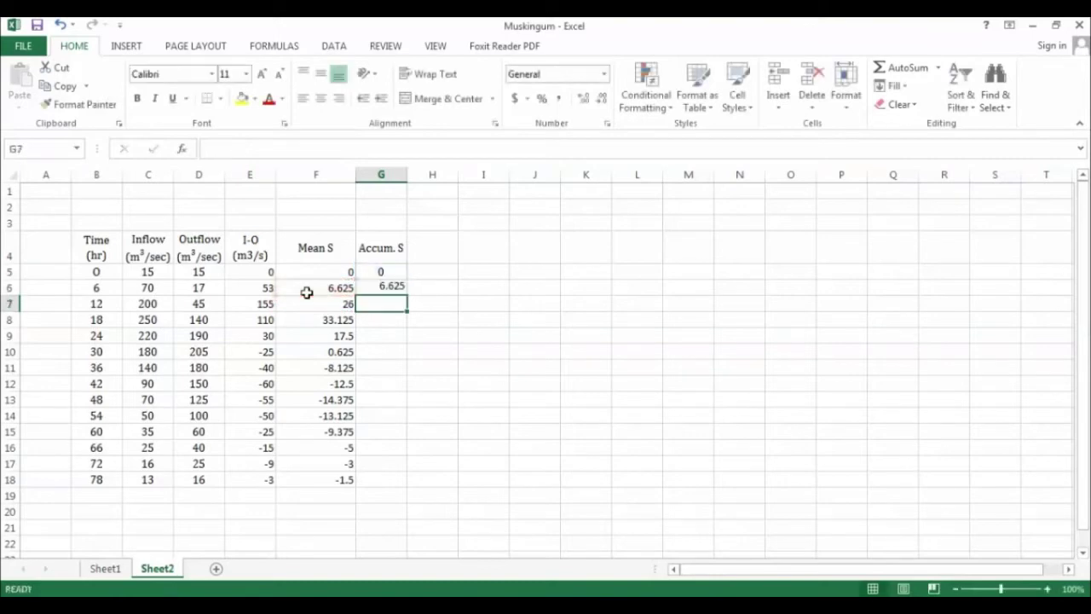
click(394, 288)
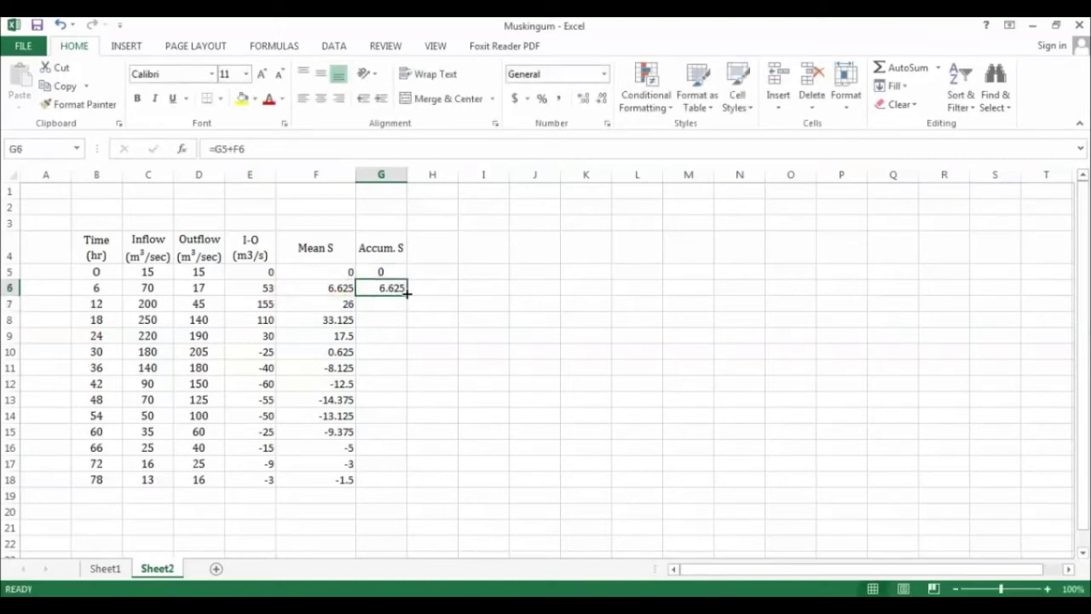
double_click(407, 293)
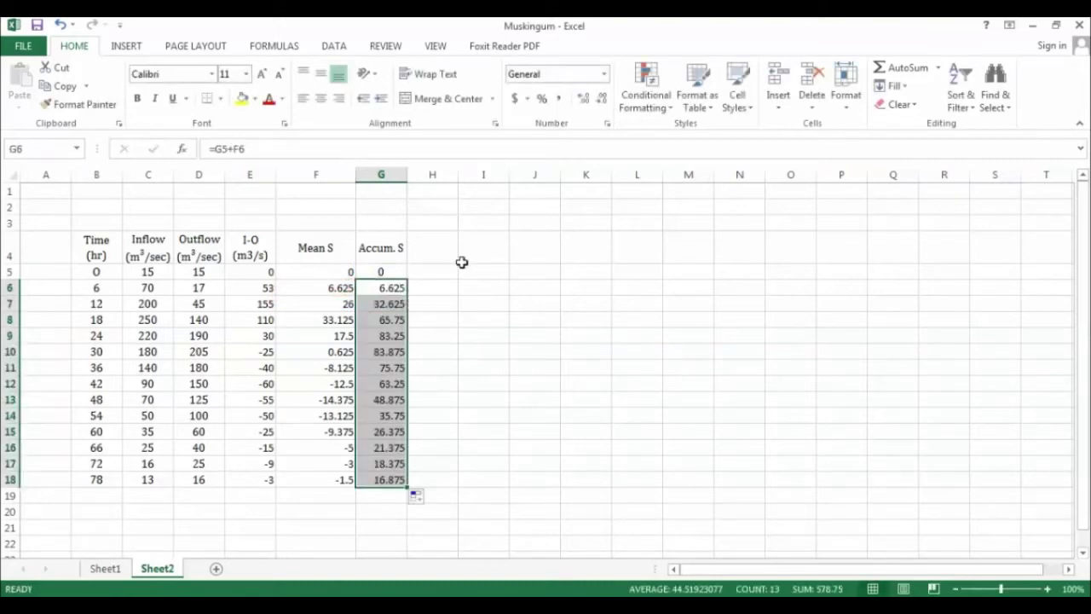
drag(458, 175, 474, 175)
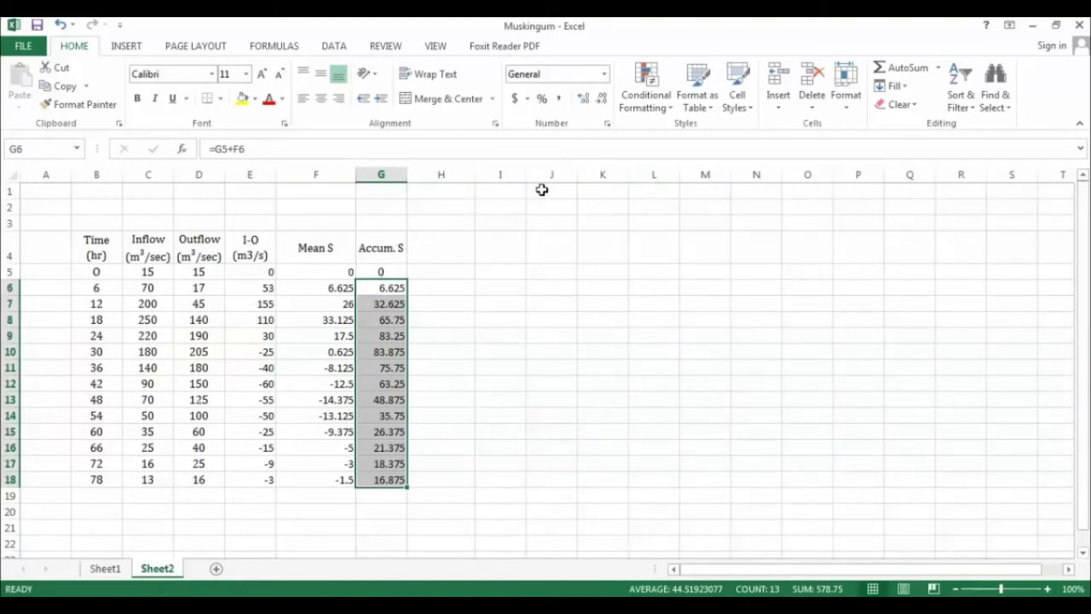
key(alt+Tab)
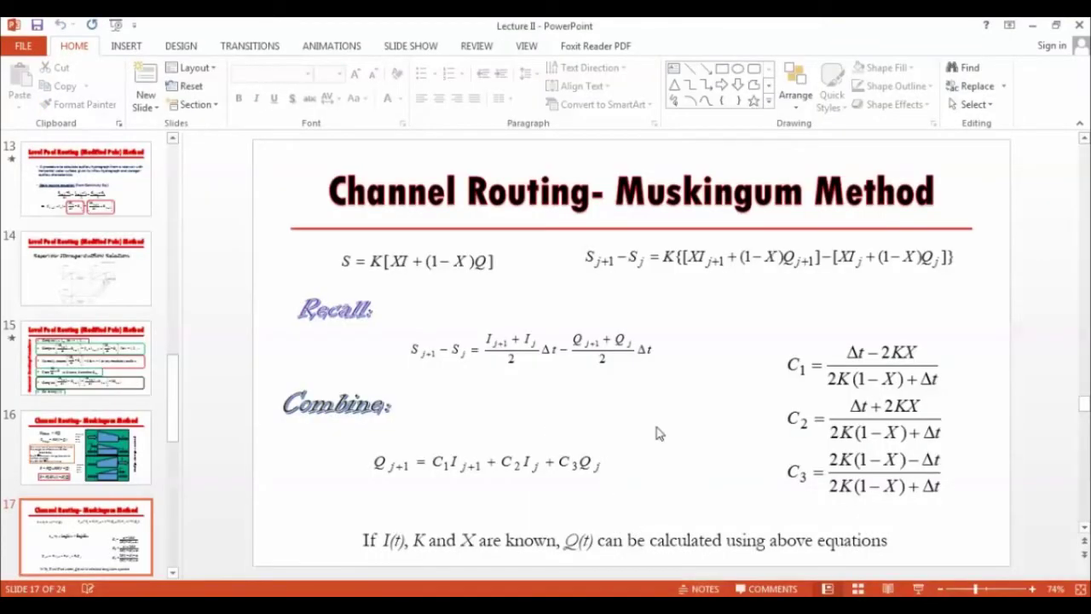
Step: Review the storage equation S = K[XI+(1−X)Q] on slide 17
click(398, 262)
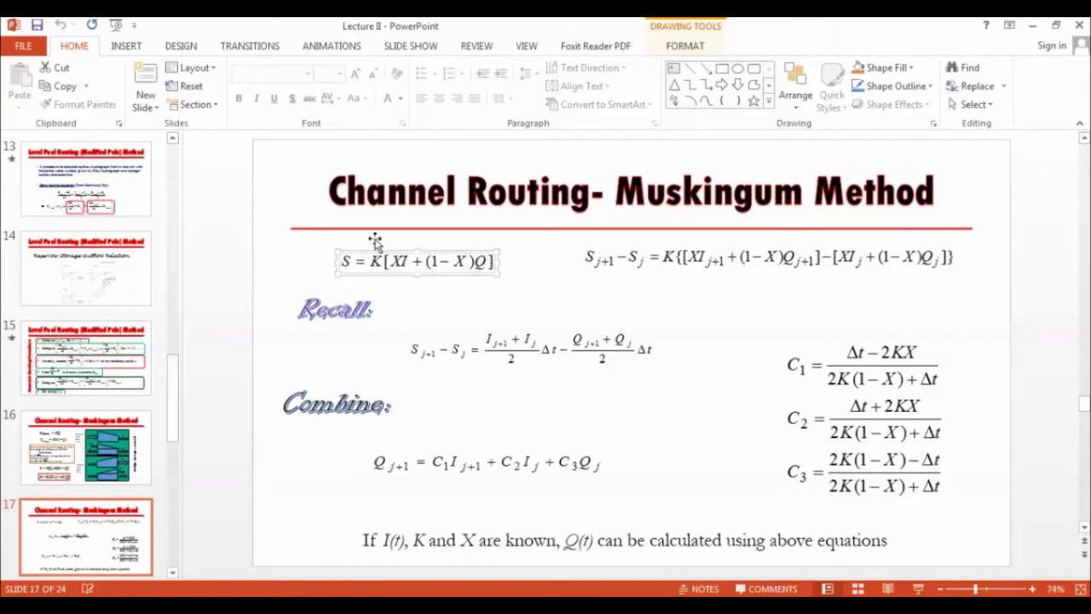
click(473, 307)
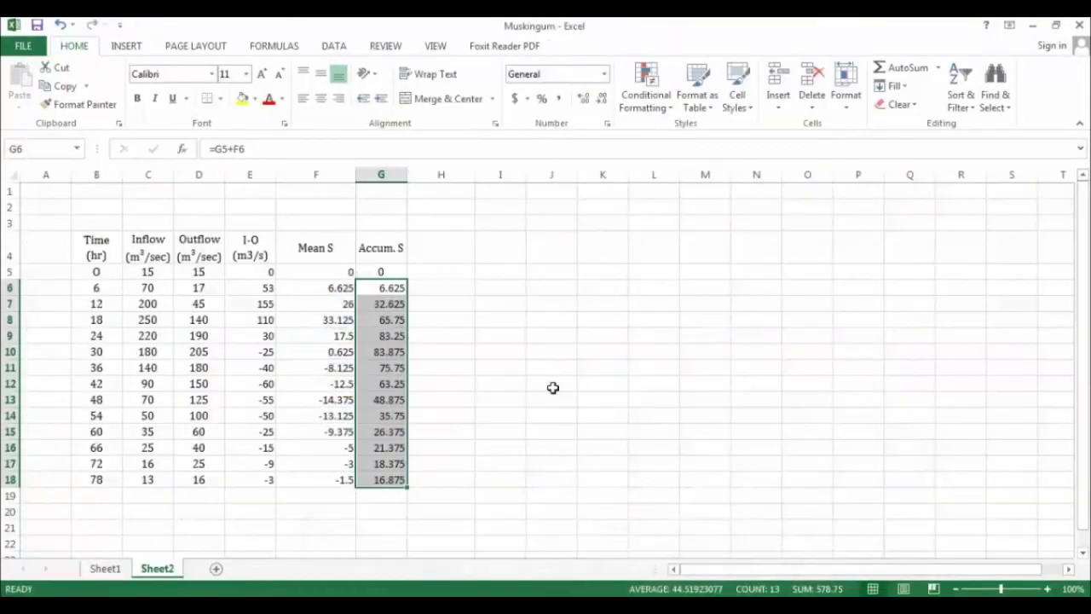
Step: Widen column H, head it 'IX+(1-X)Q', and label cell I1 'x'
click(447, 248)
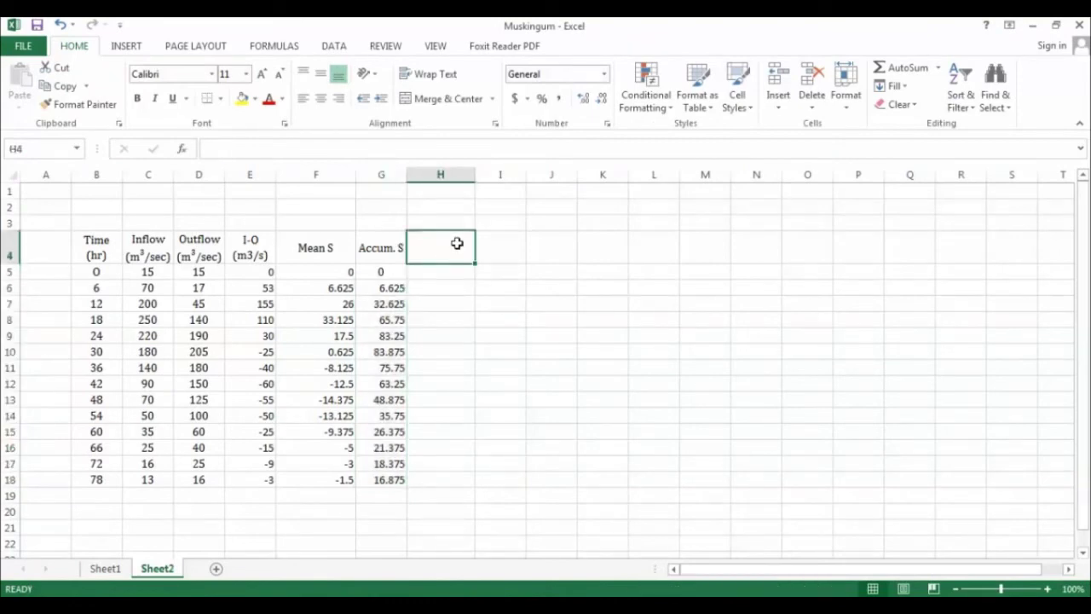
drag(474, 174, 518, 173)
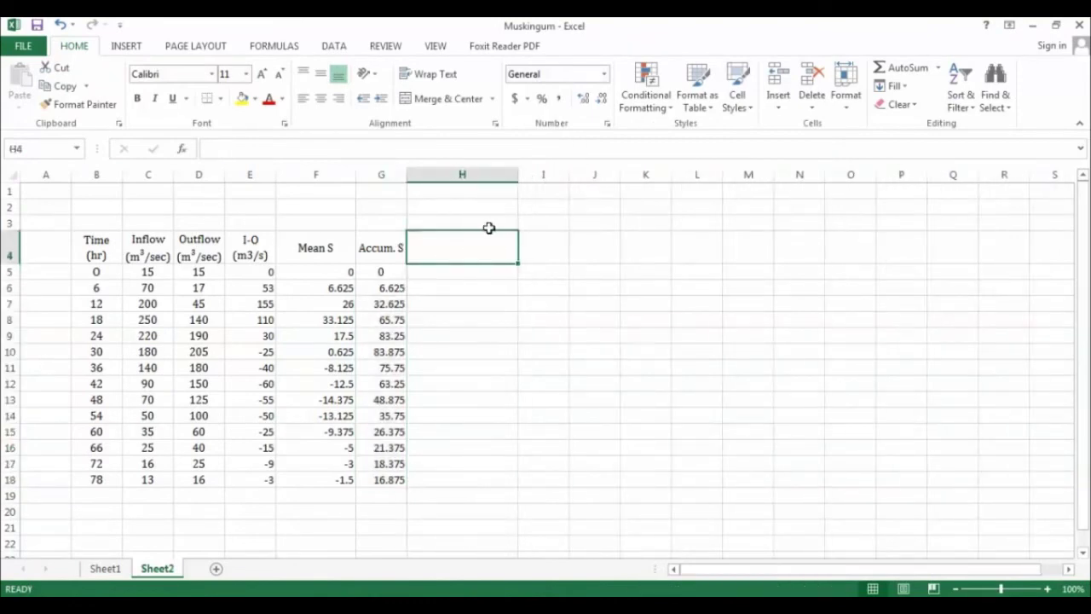
text(IX+(1-)
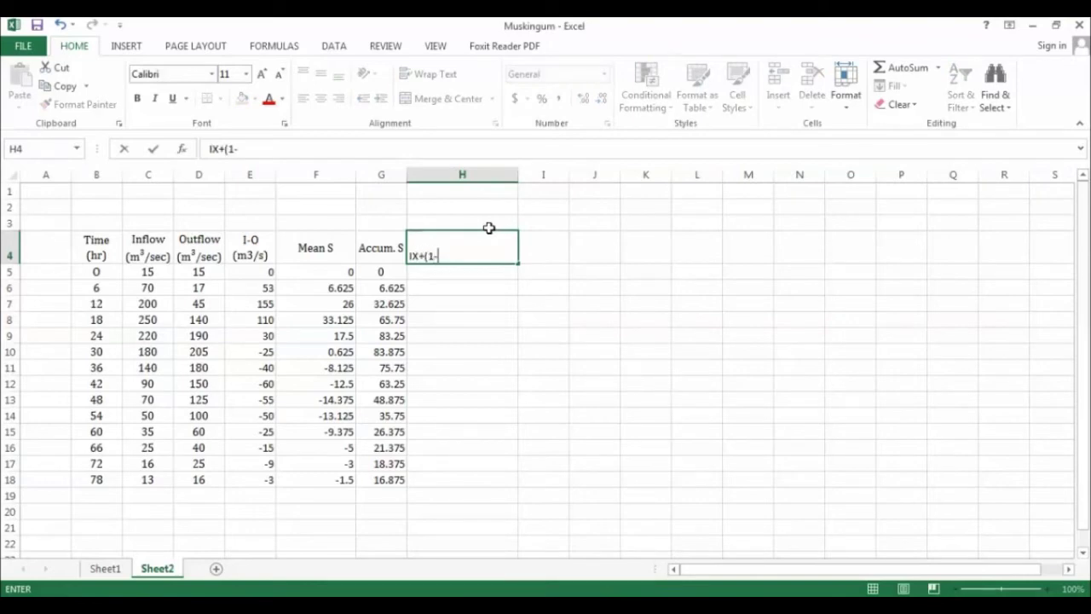
text(X)Q)
key(Return)
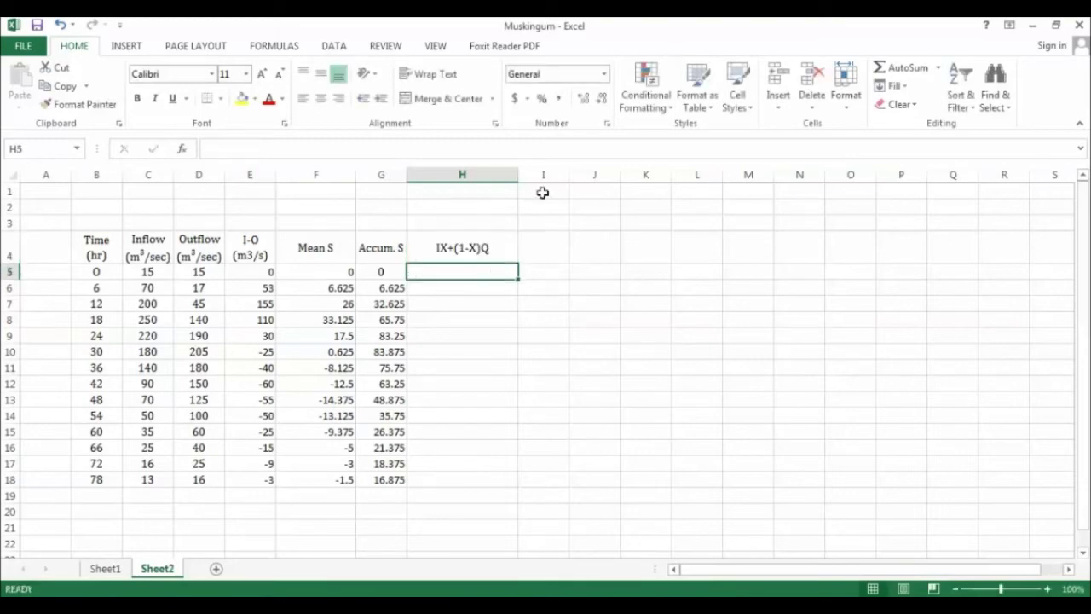
click(544, 190)
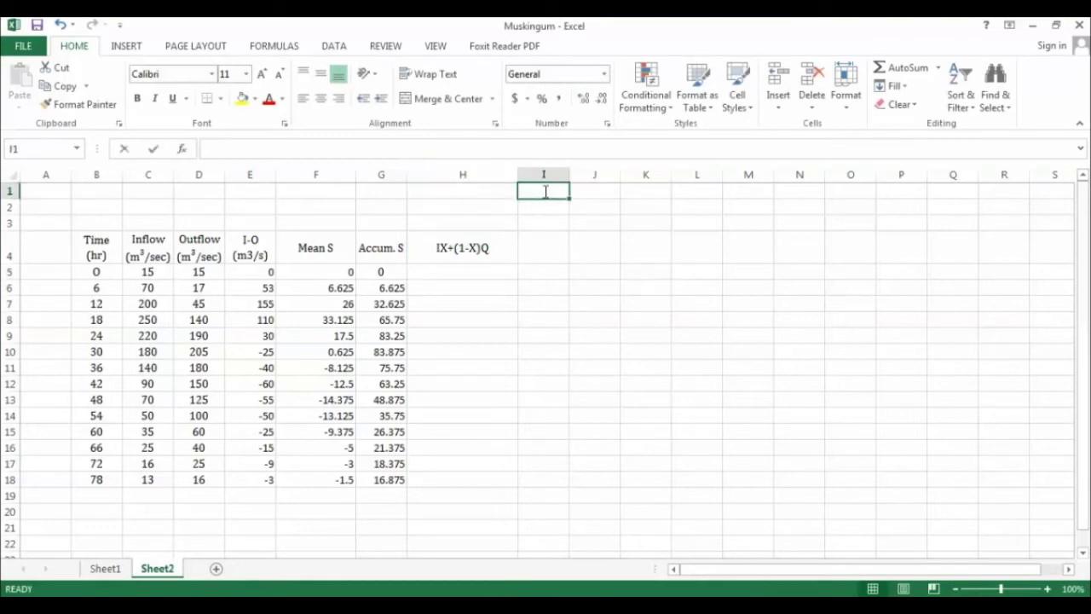
text(x)
key(Tab)
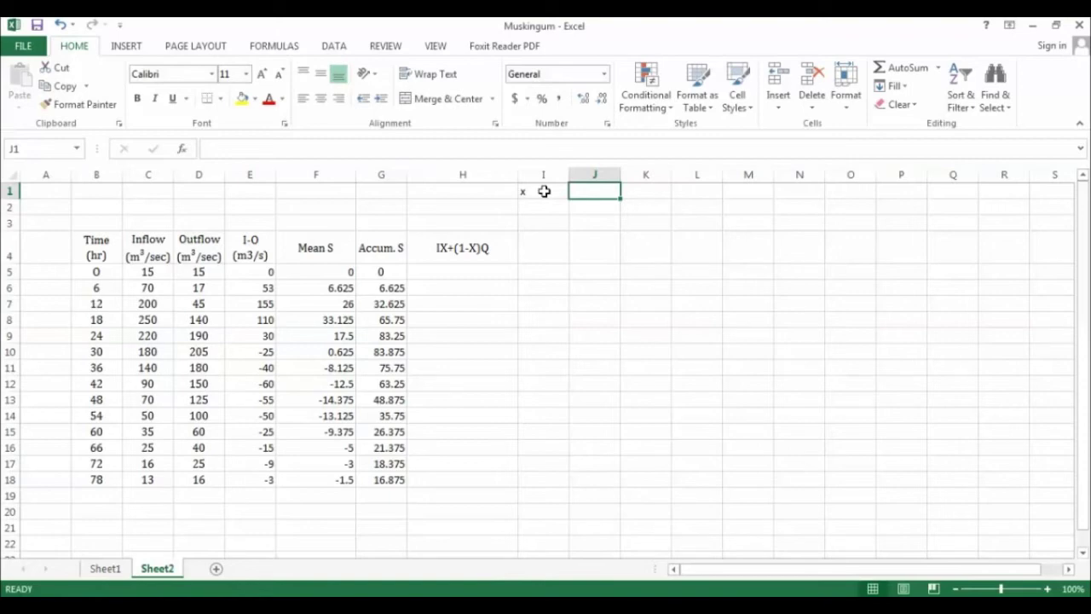
Step: Enter 0.3 in J1 as the x weighting value
text(0.3)
click(546, 223)
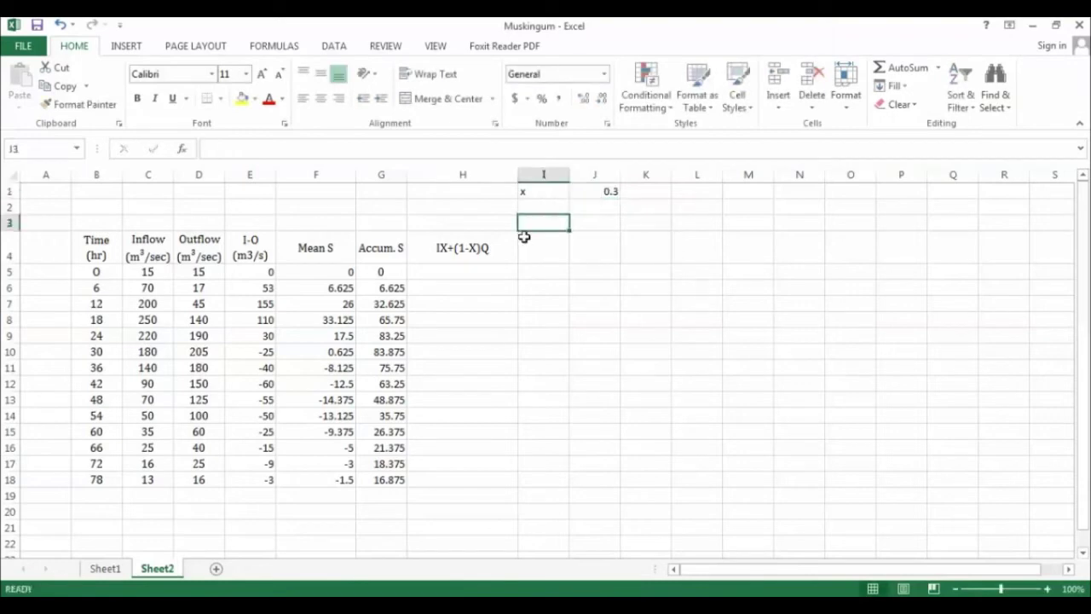
click(434, 269)
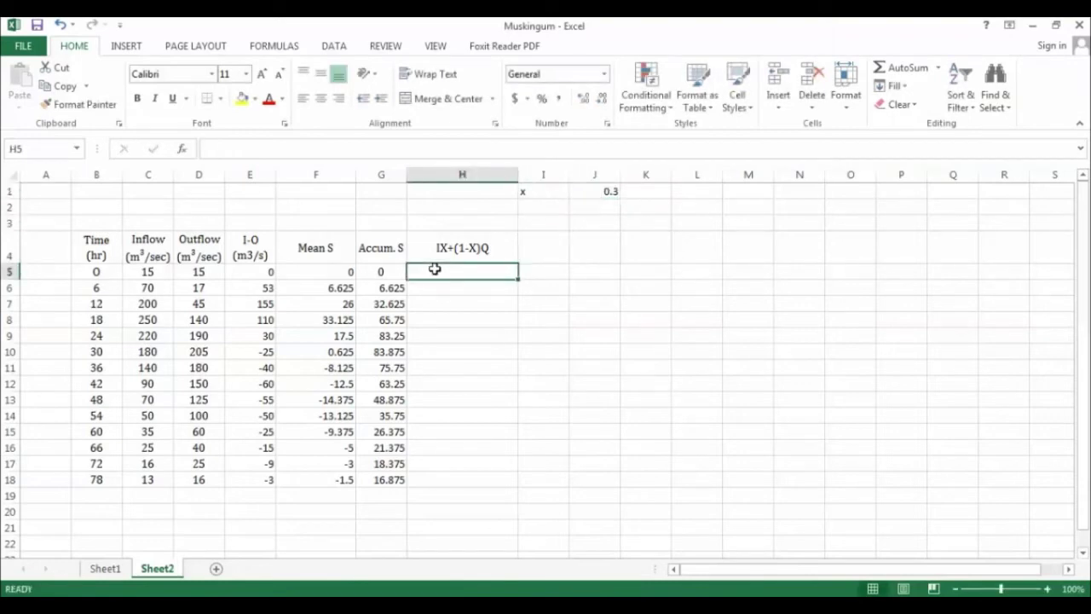
Step: Enter =C5*$J$1+(1-$J$1)*D5 in H5 with J1 locked as absolute
text(=)
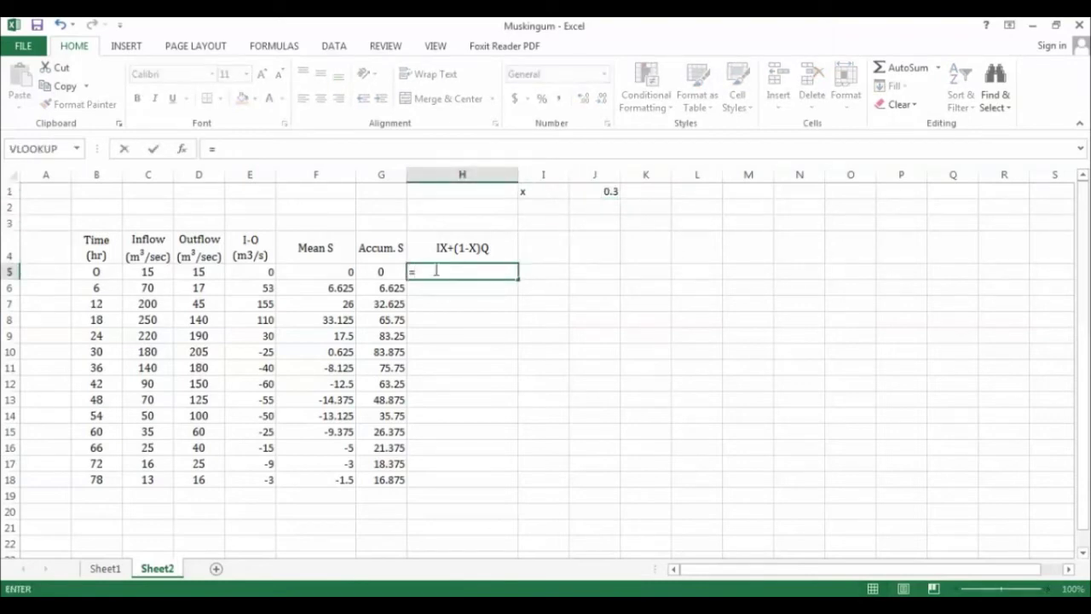
click(151, 272)
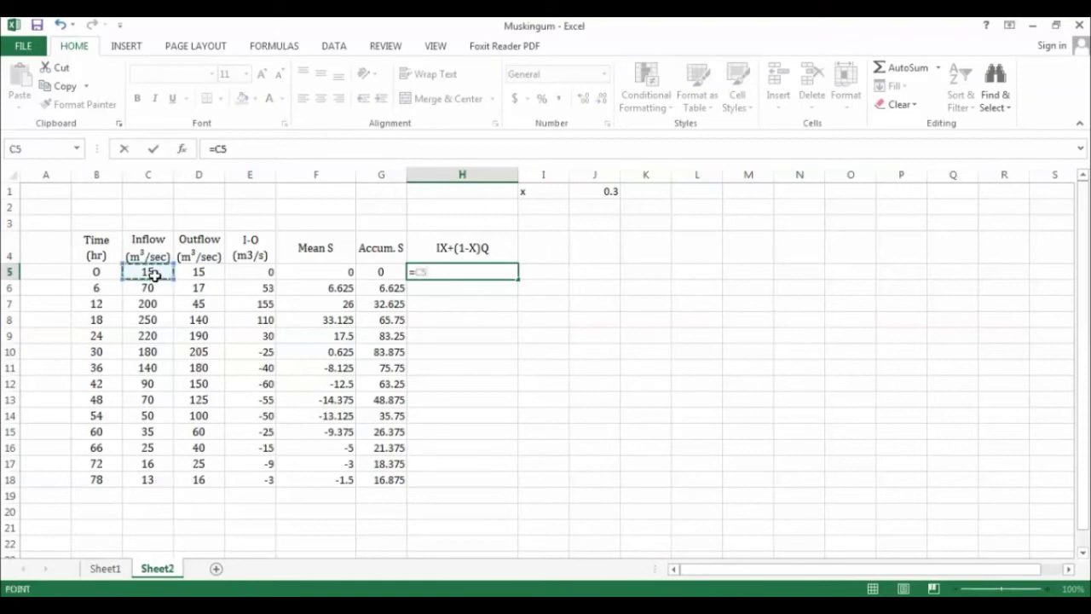
text(*)
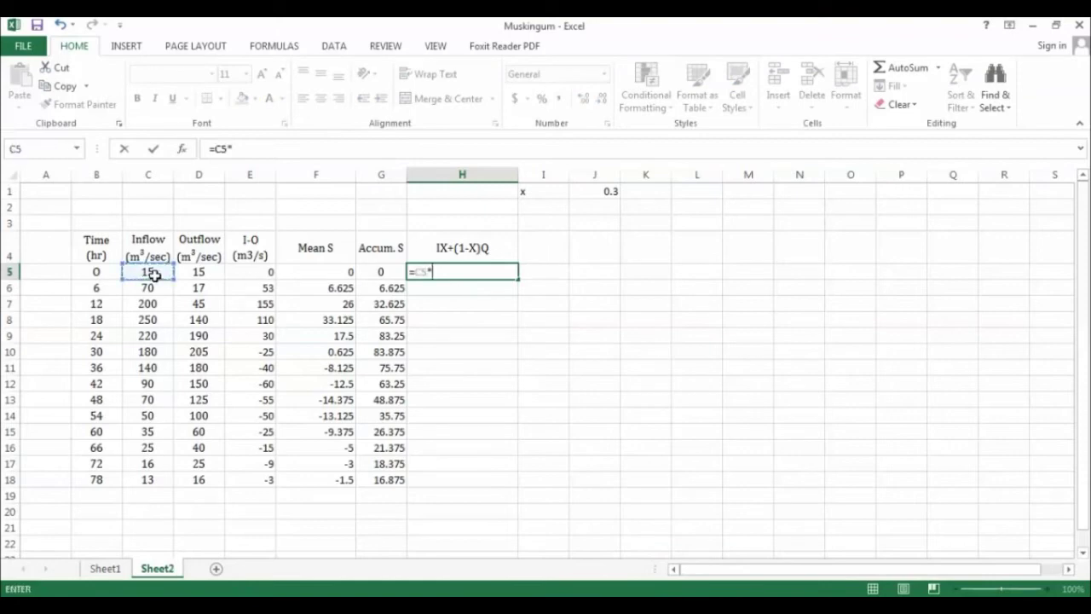
click(606, 190)
click(435, 272)
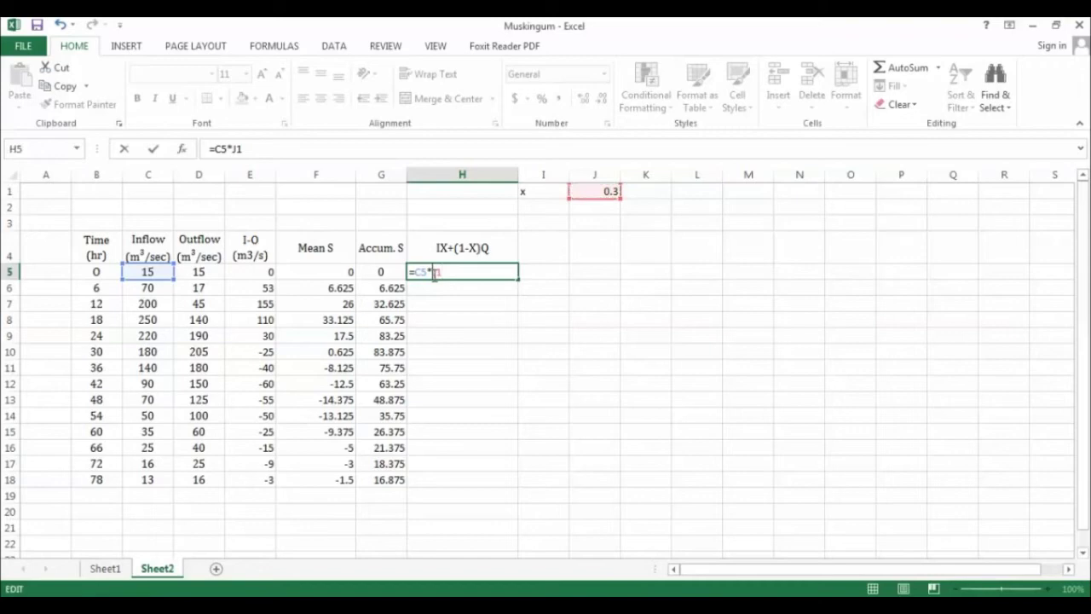
key(F4)
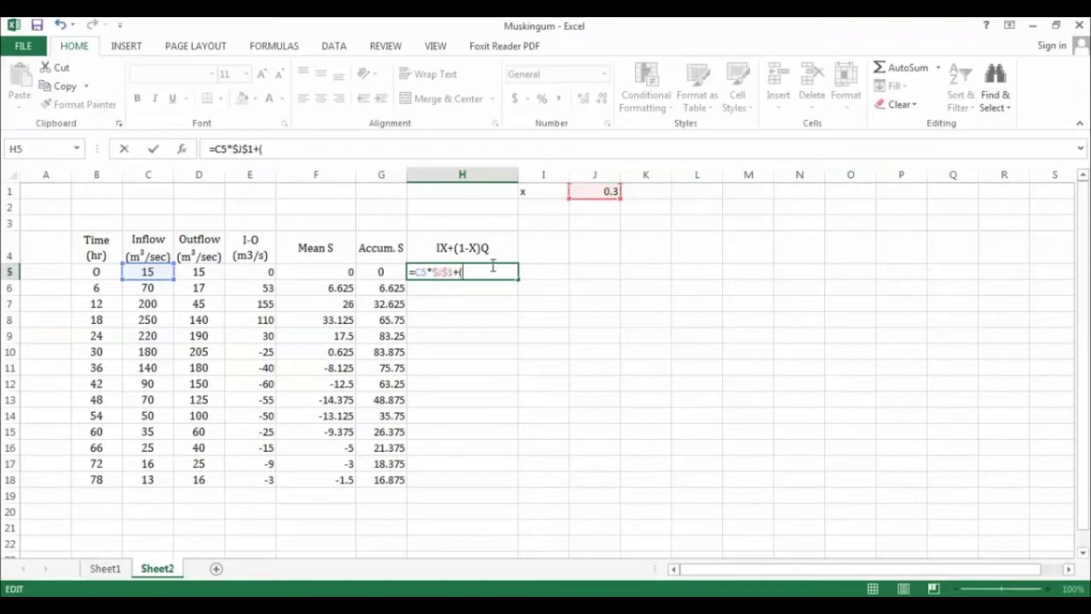
text(+(1-)
click(578, 192)
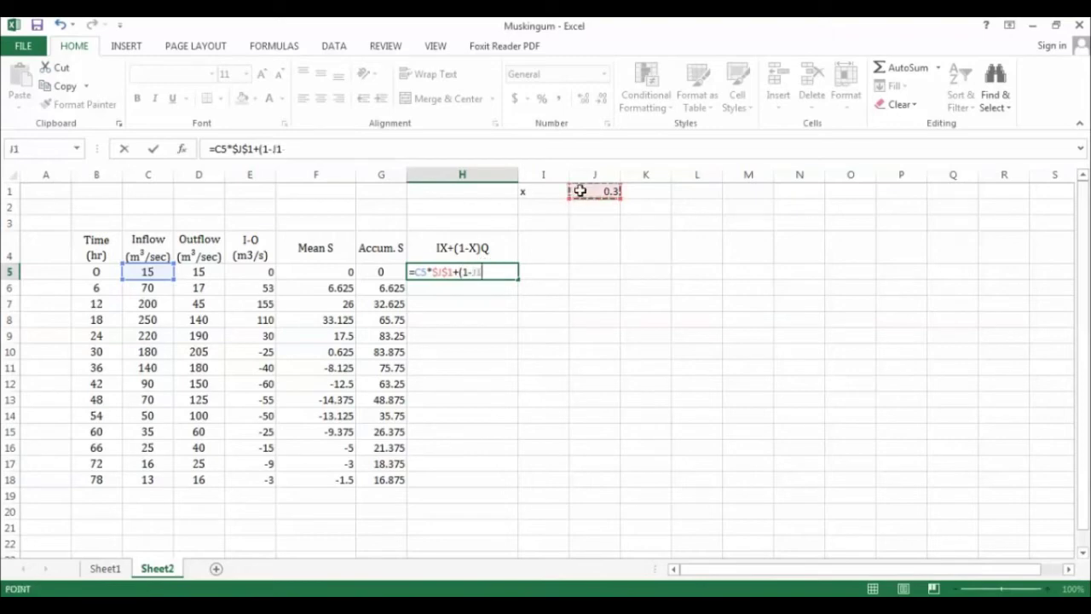
click(474, 273)
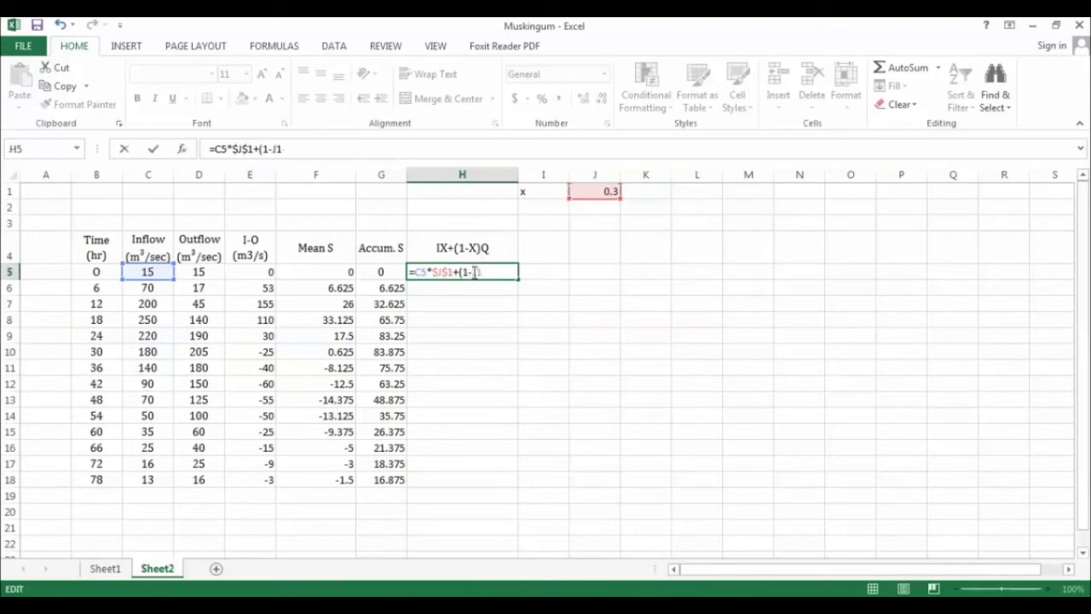
key(F4)
text()*)
click(209, 271)
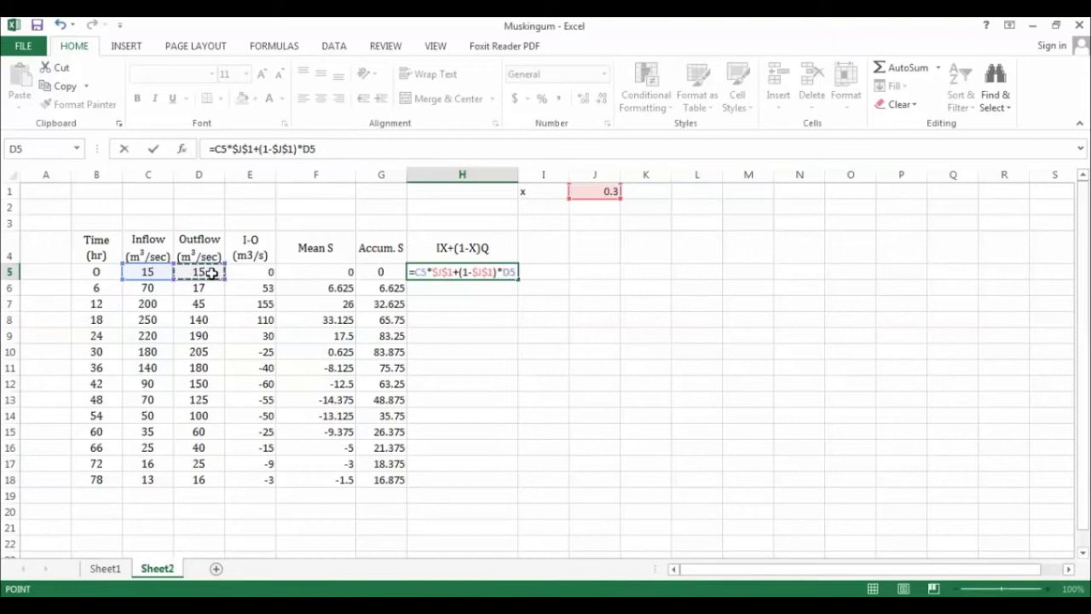
key(Return)
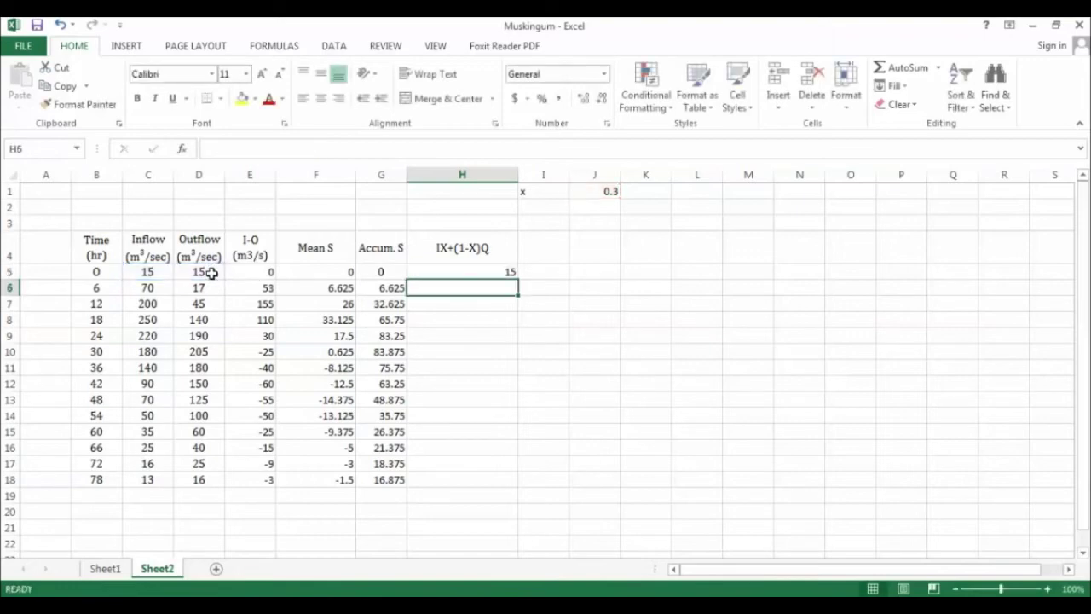
Step: Fill the H5 formula down to row 18 and narrow column H to fit
click(462, 270)
double_click(518, 279)
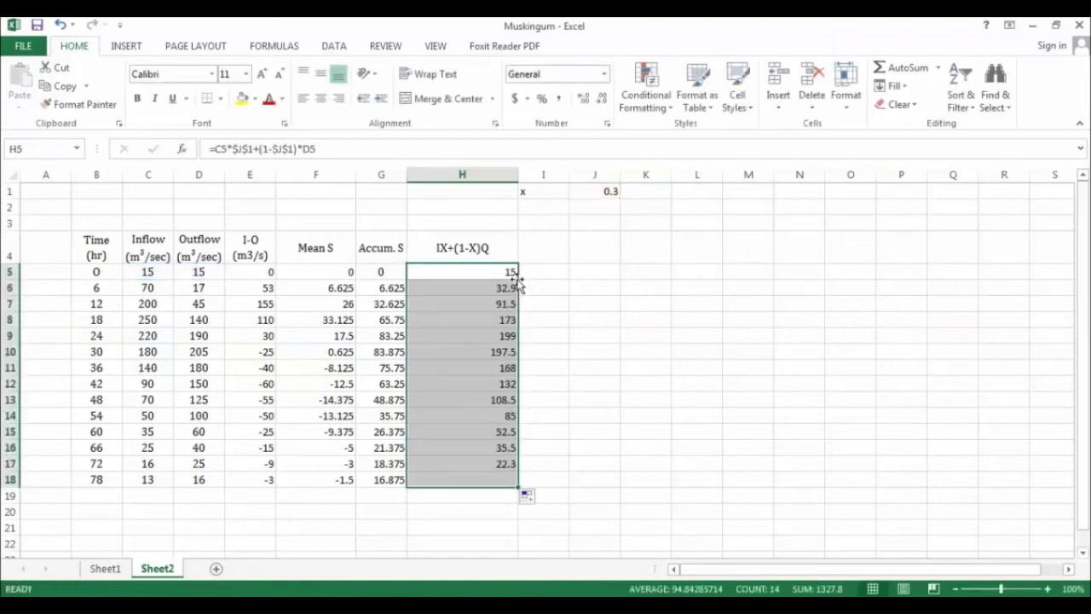
drag(517, 173, 495, 173)
click(550, 268)
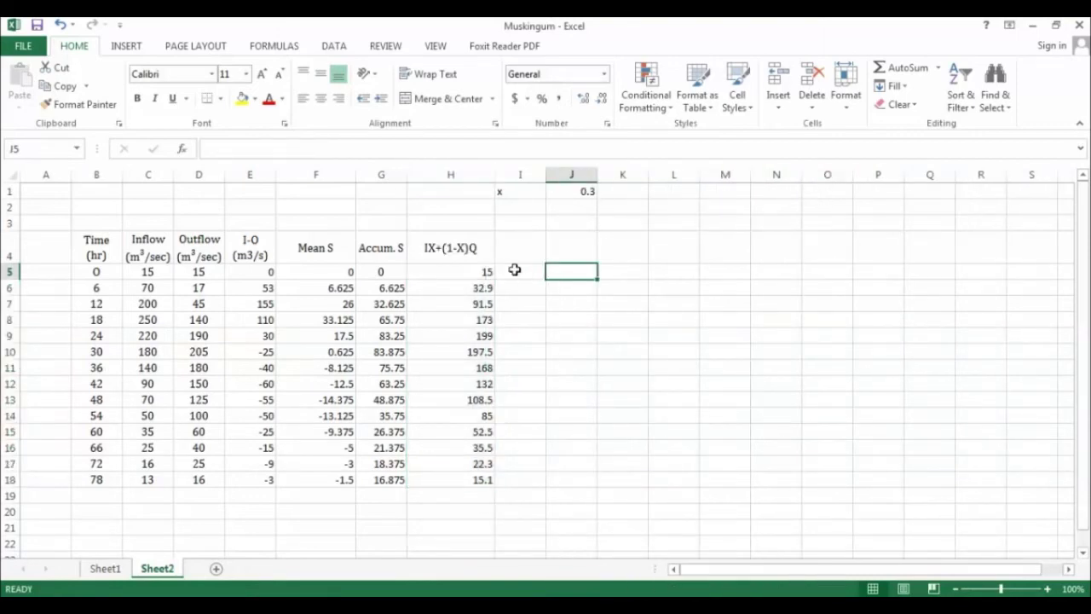
Step: Insert a scatter chart with smooth lines from the Accum. S and IX+(1-X)Q data in G5:H18
click(397, 270)
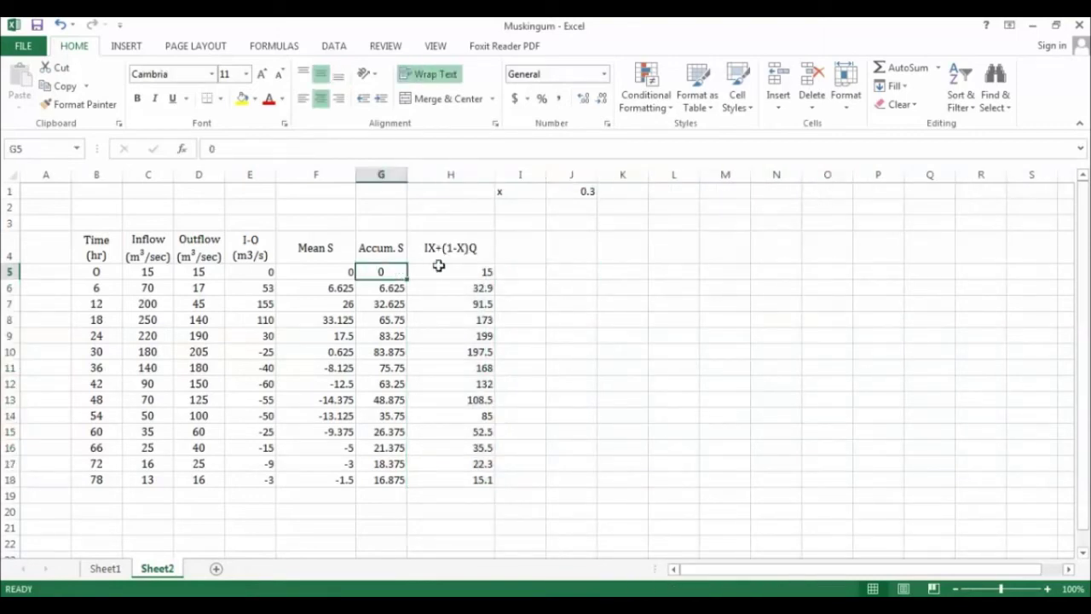
click(455, 272)
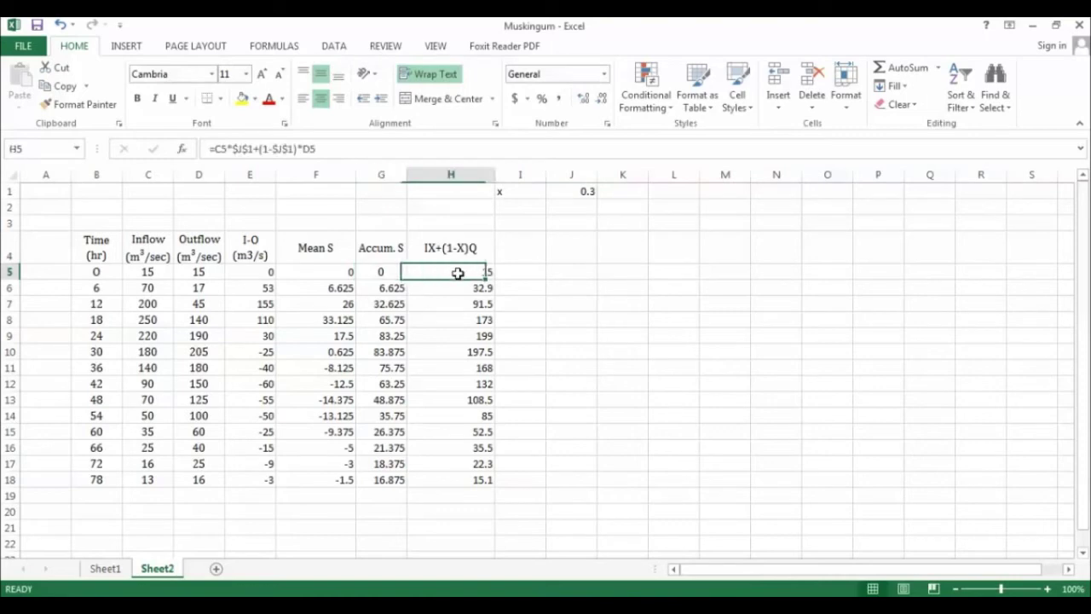
click(578, 269)
drag(395, 272, 479, 479)
click(126, 45)
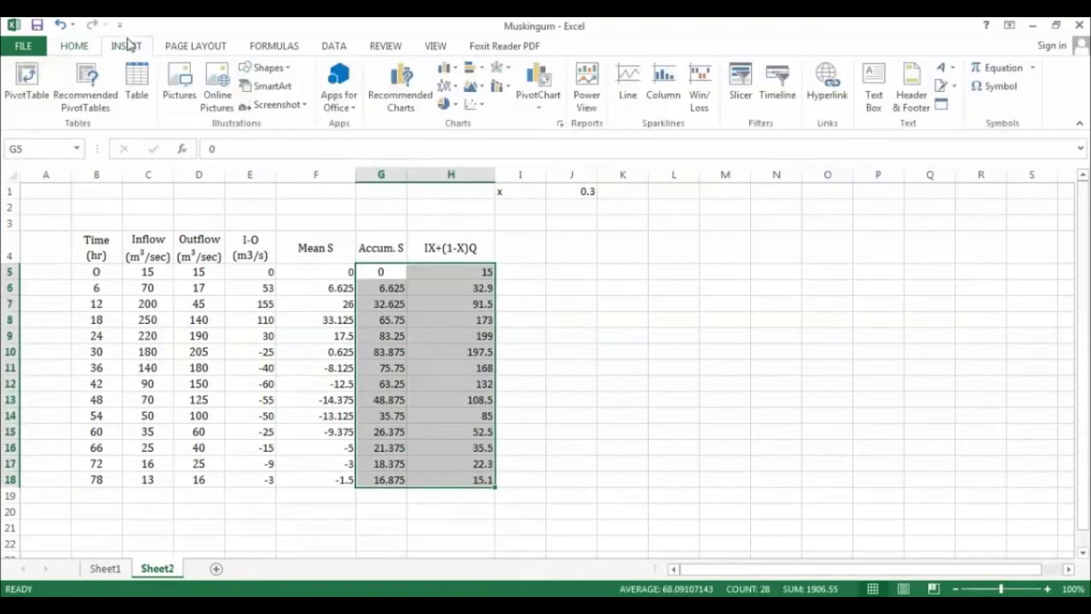
click(474, 104)
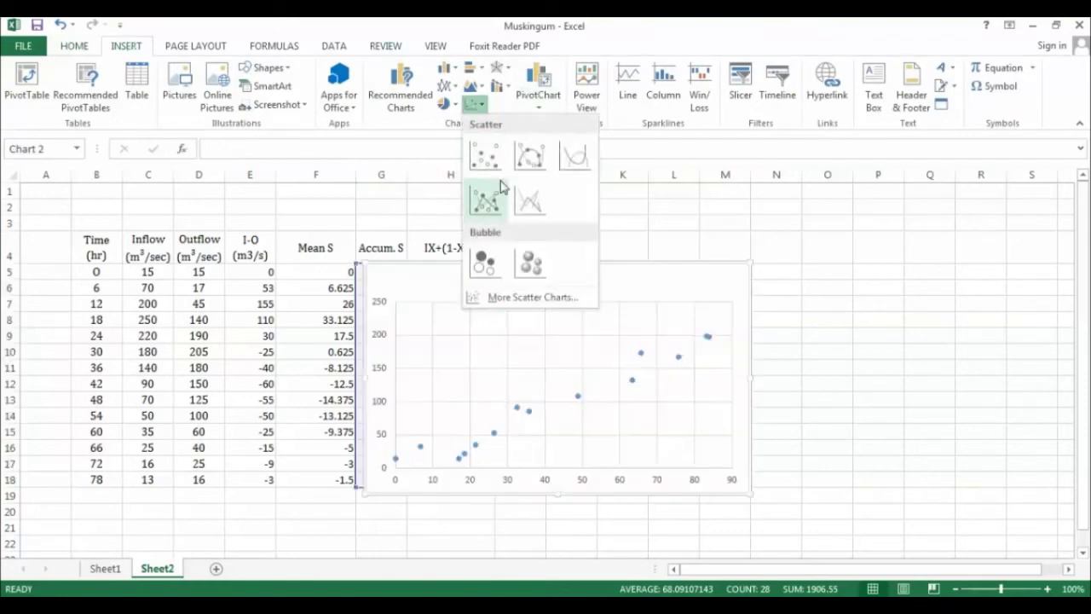
click(573, 155)
Step: Move the chart right of the table and apply a quick layout with axis titles and legend
drag(523, 281, 759, 242)
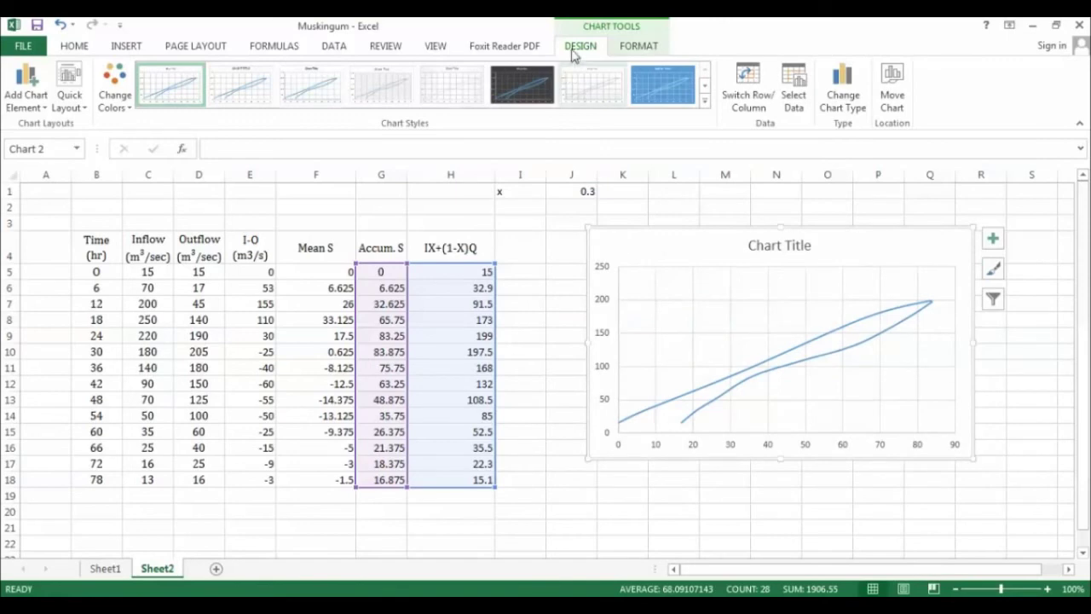
click(69, 89)
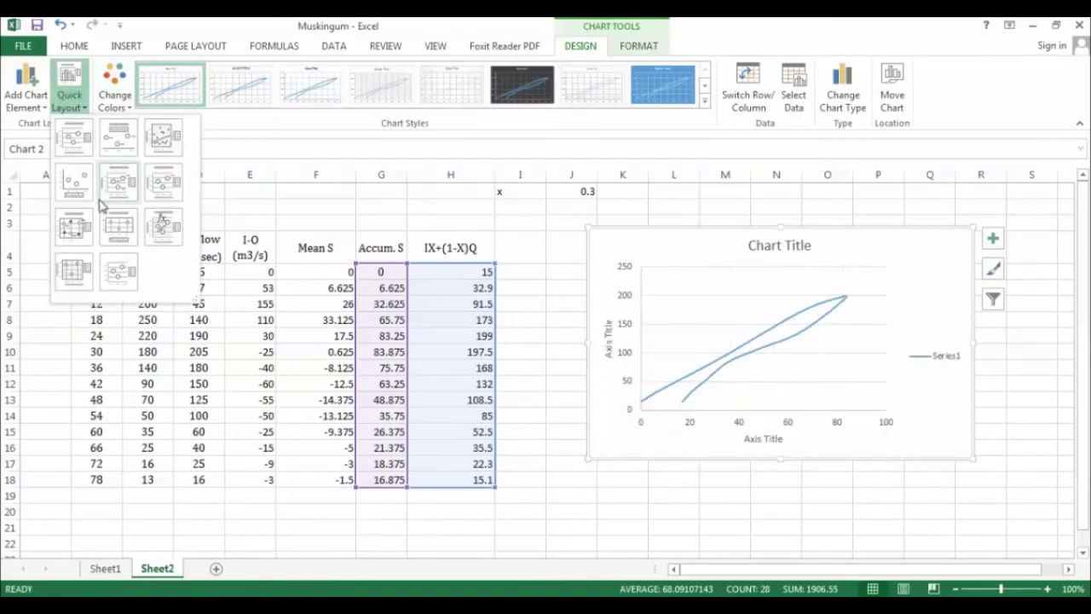
click(83, 267)
Step: Title the vertical axis 'IX+(1-X)Q' and the horizontal axis 'S'
click(608, 322)
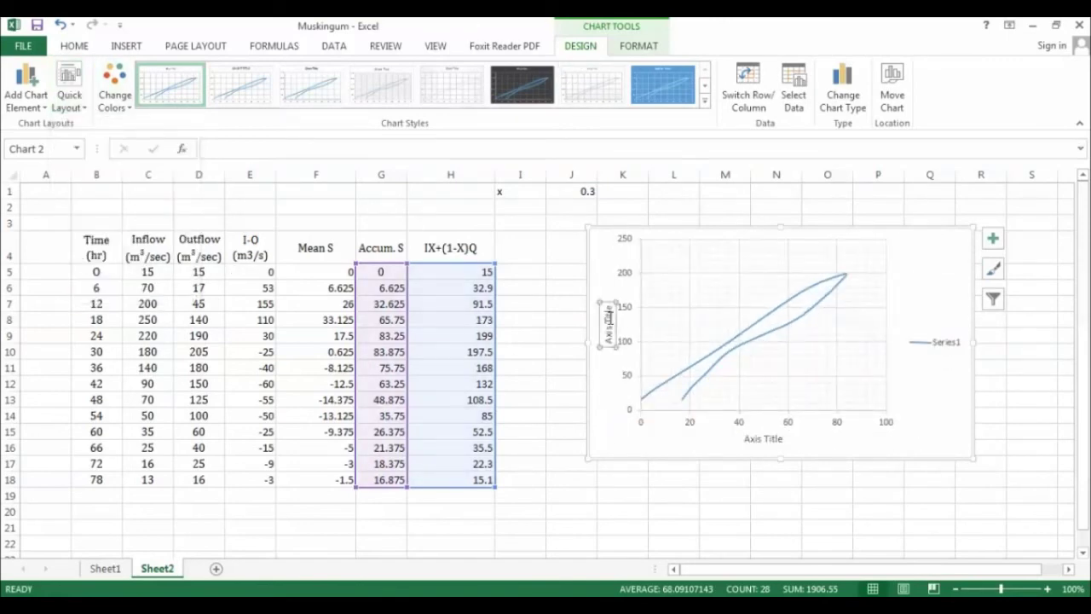
click(607, 317)
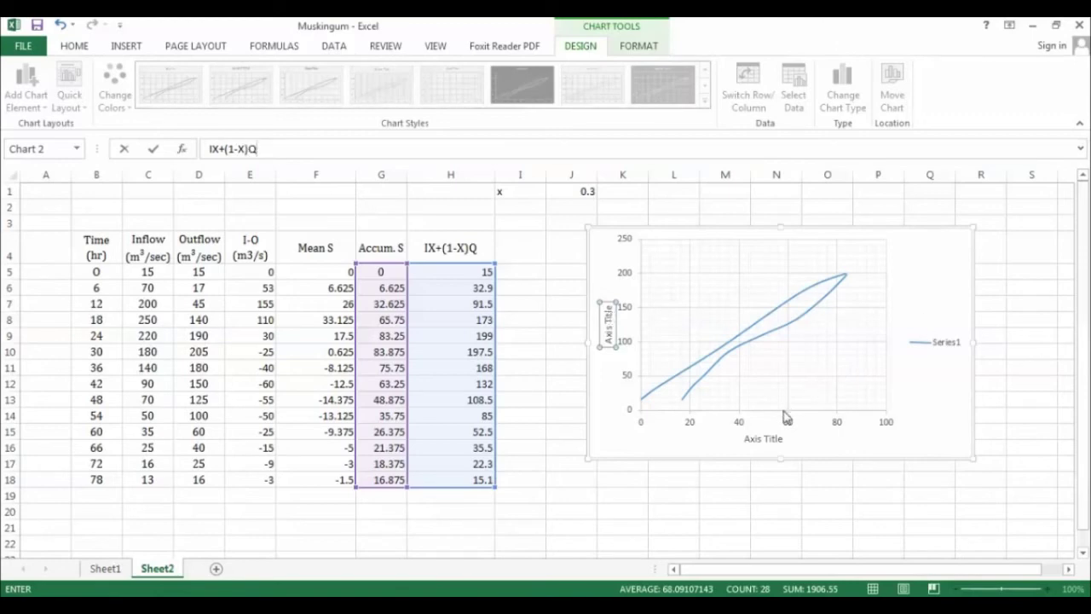
click(771, 441)
text(S)
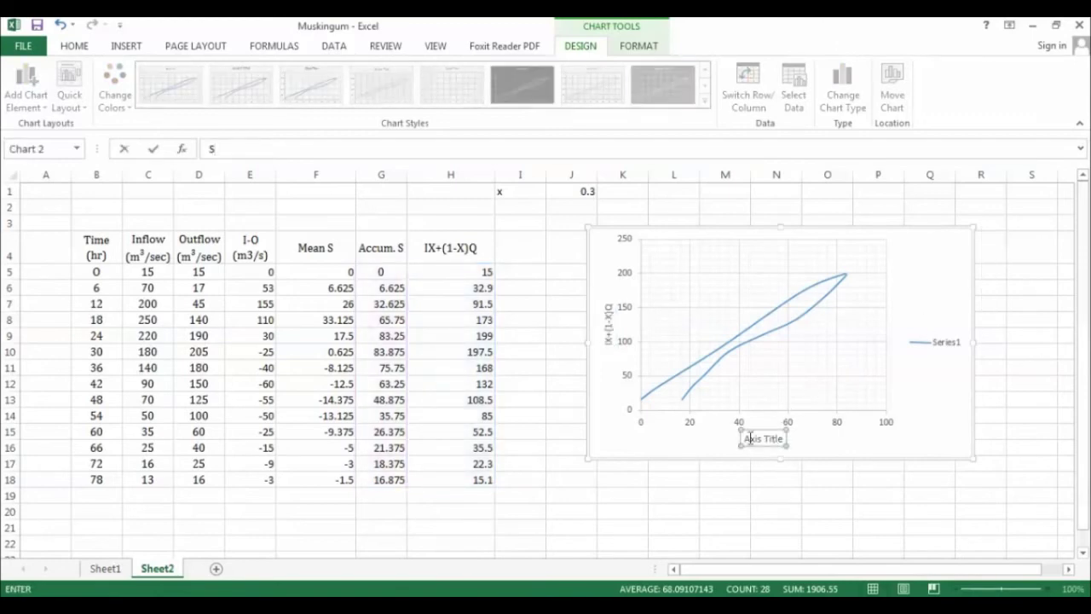
click(701, 450)
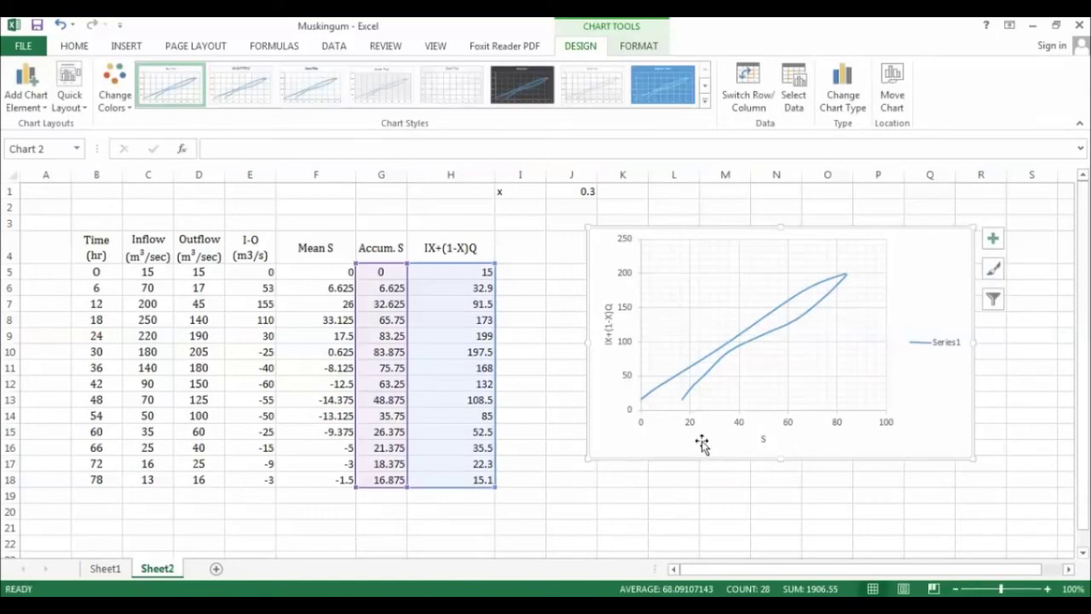
click(552, 288)
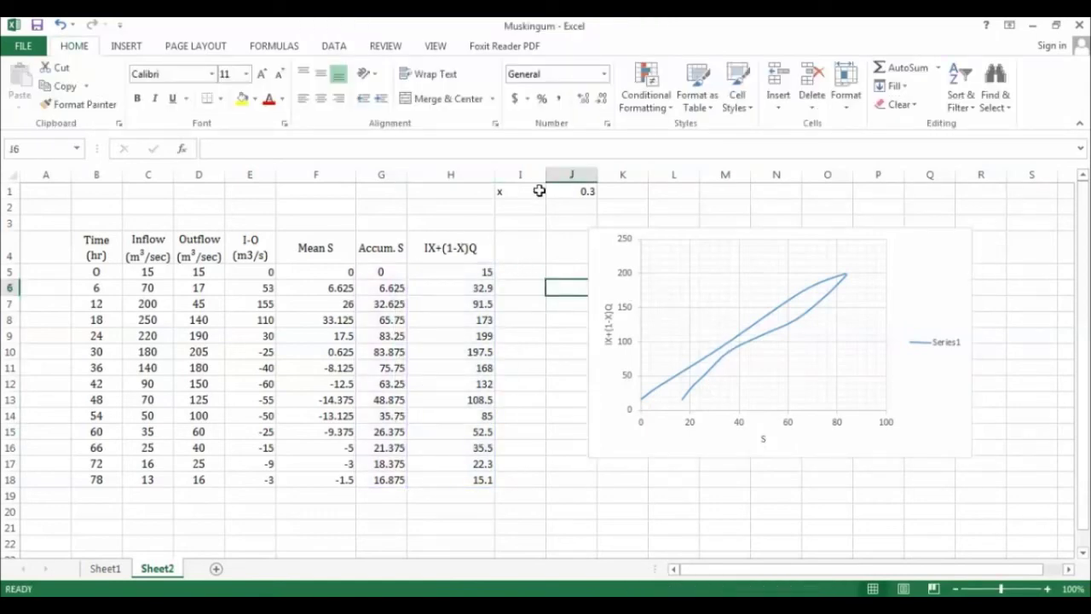
click(473, 273)
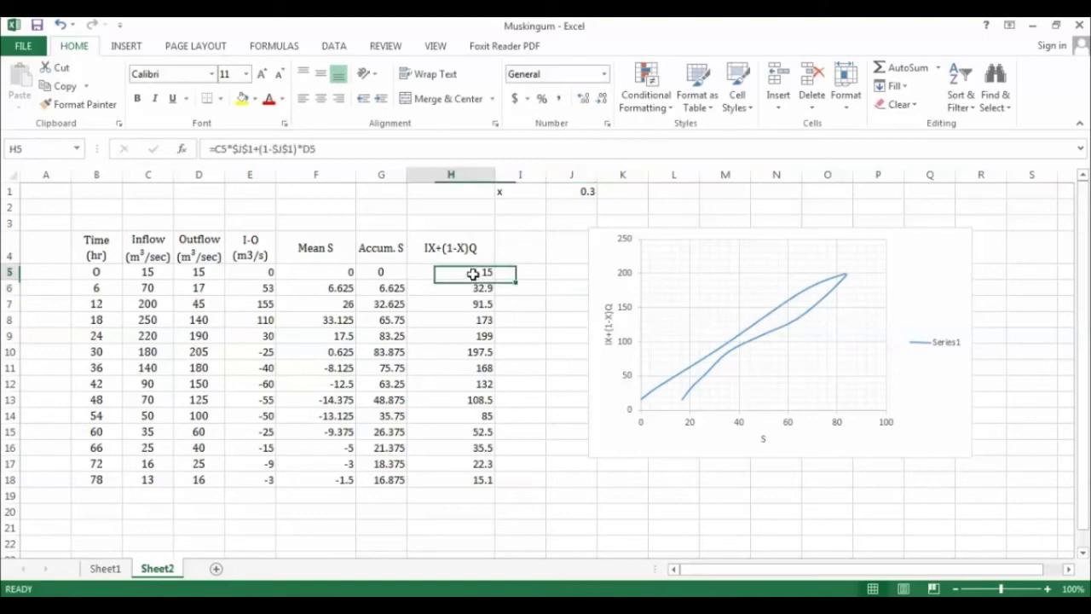
click(577, 192)
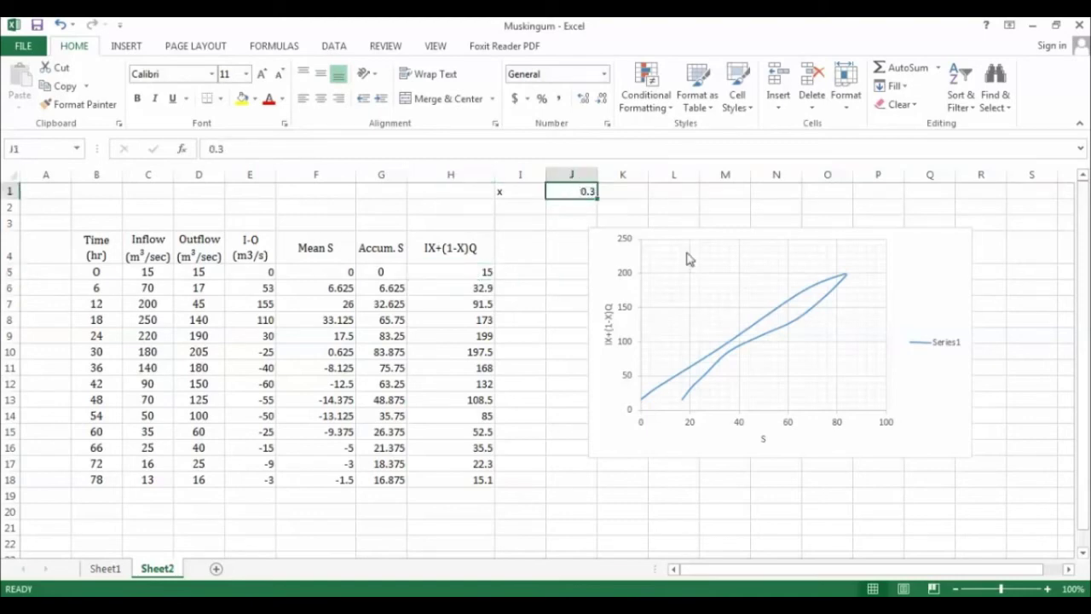
click(767, 320)
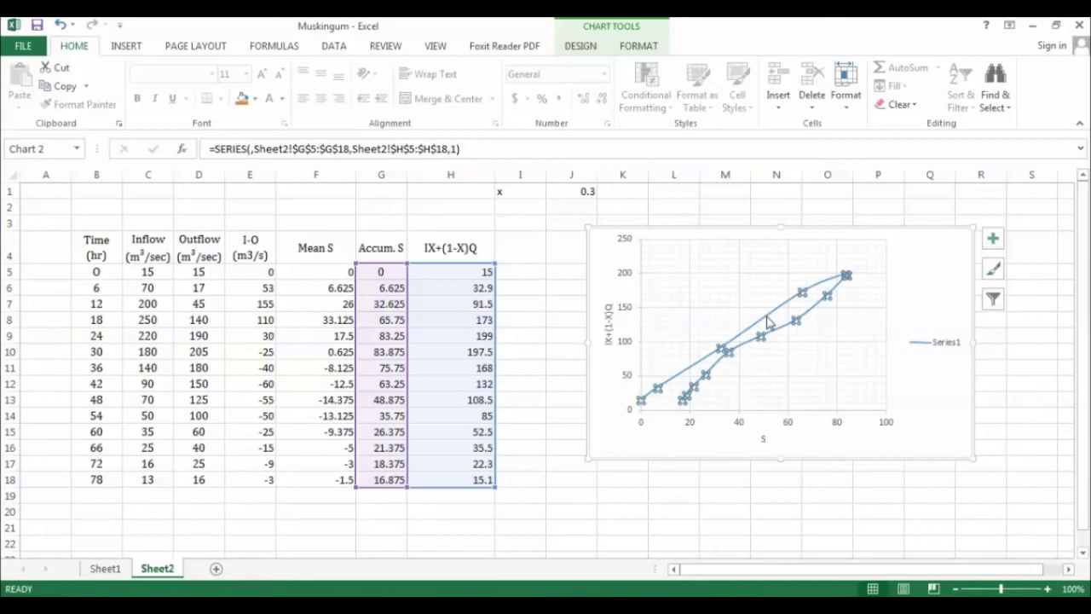
Step: Try x values of 0.1, 0.05 and 0.125 in J1, checking the storage chart after each
click(564, 187)
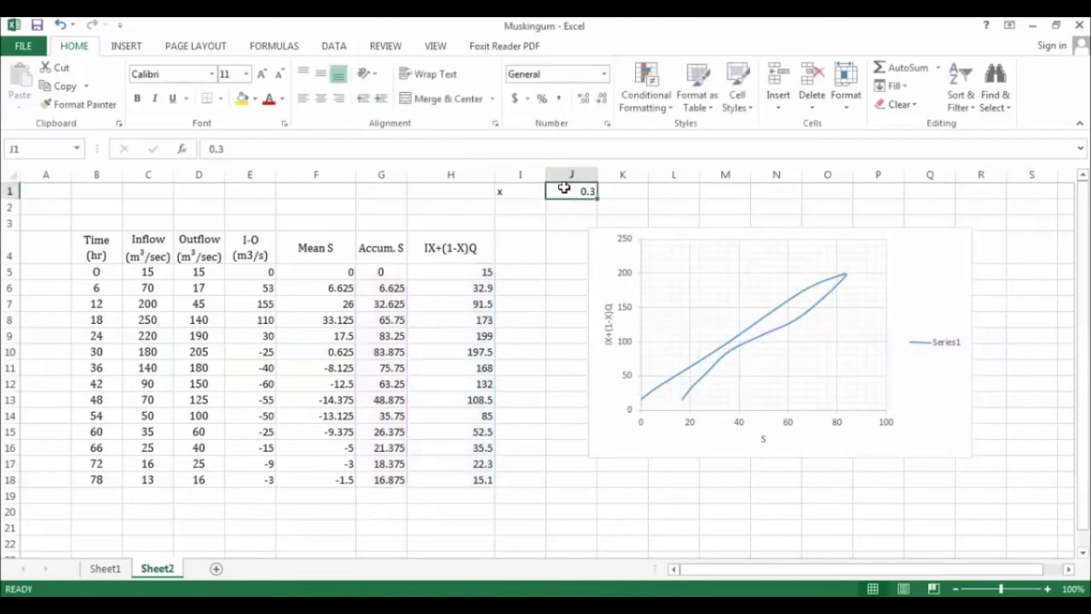
text(0)
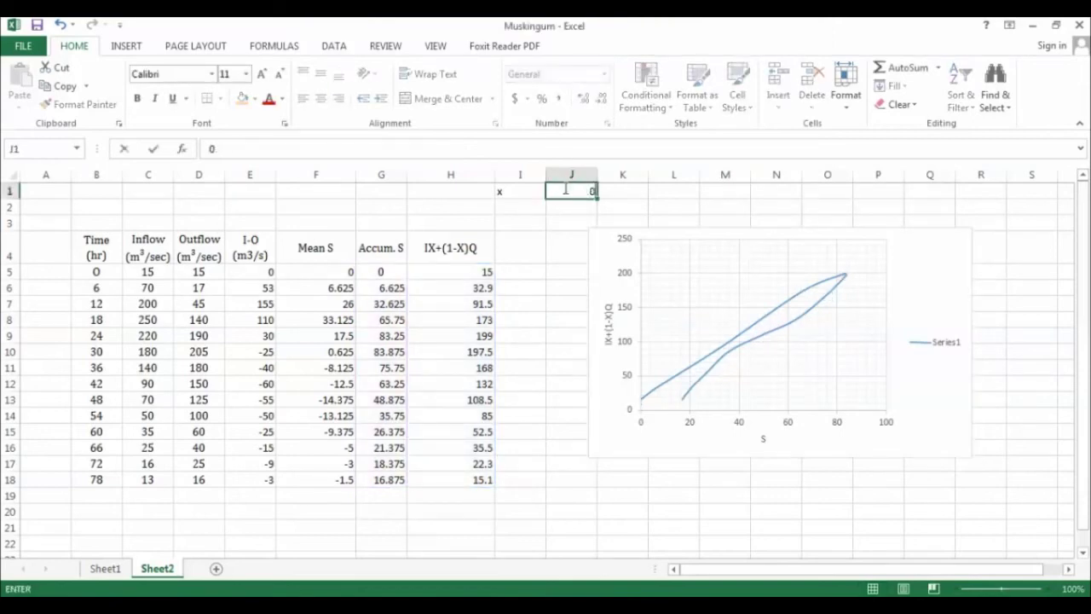
text(.1)
key(Return)
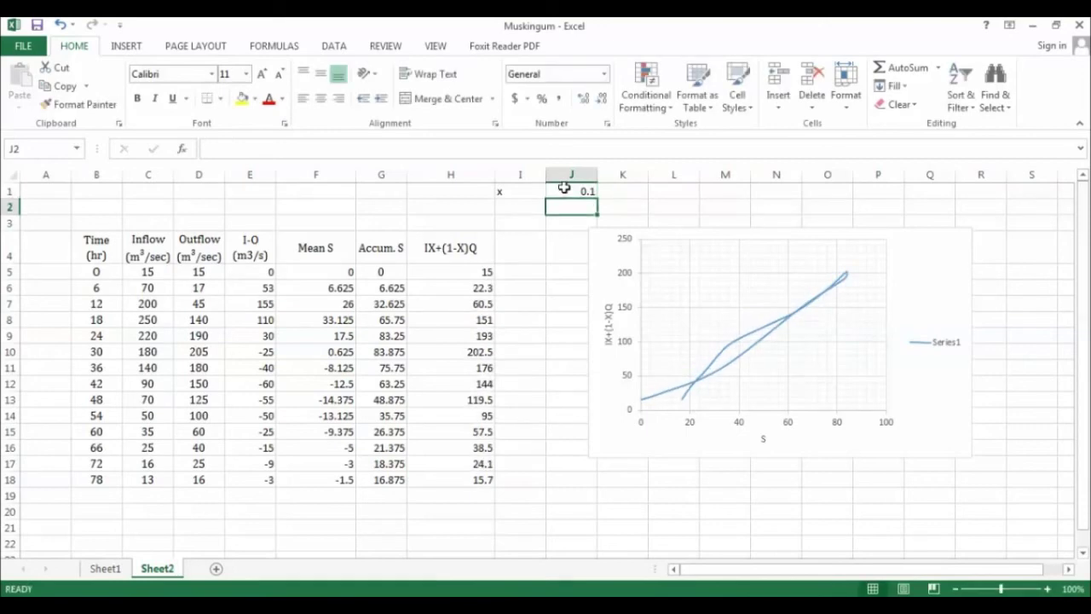
click(564, 188)
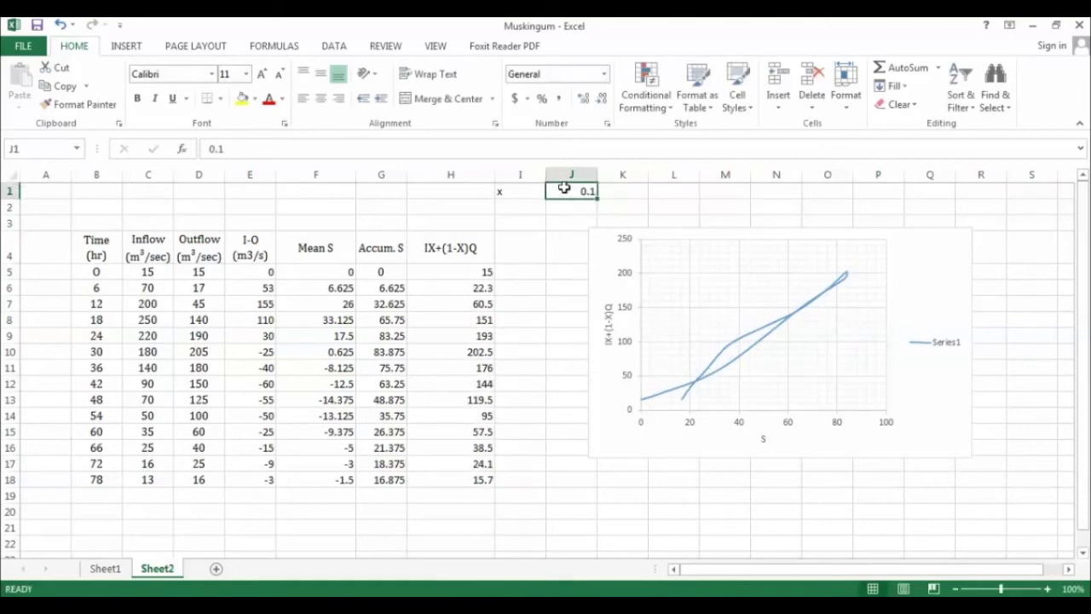
text(05)
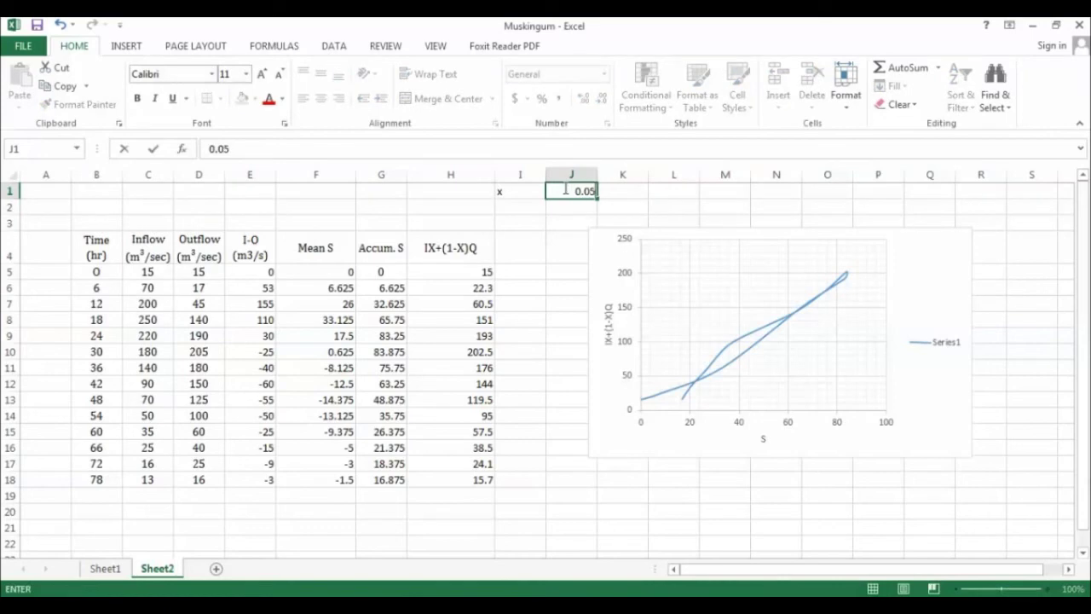
key(Return)
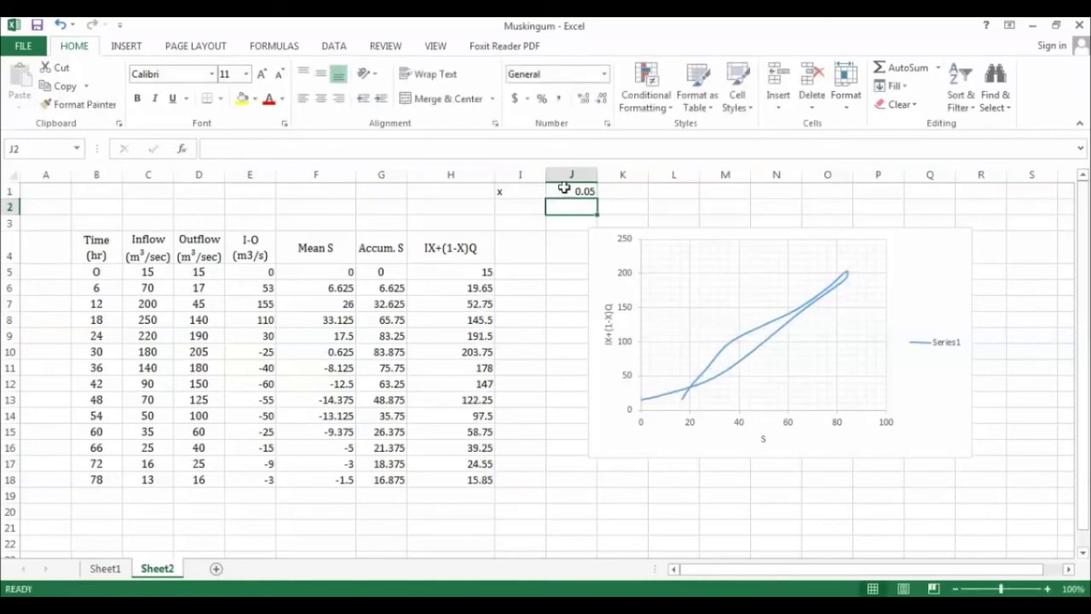
click(563, 188)
text(0)
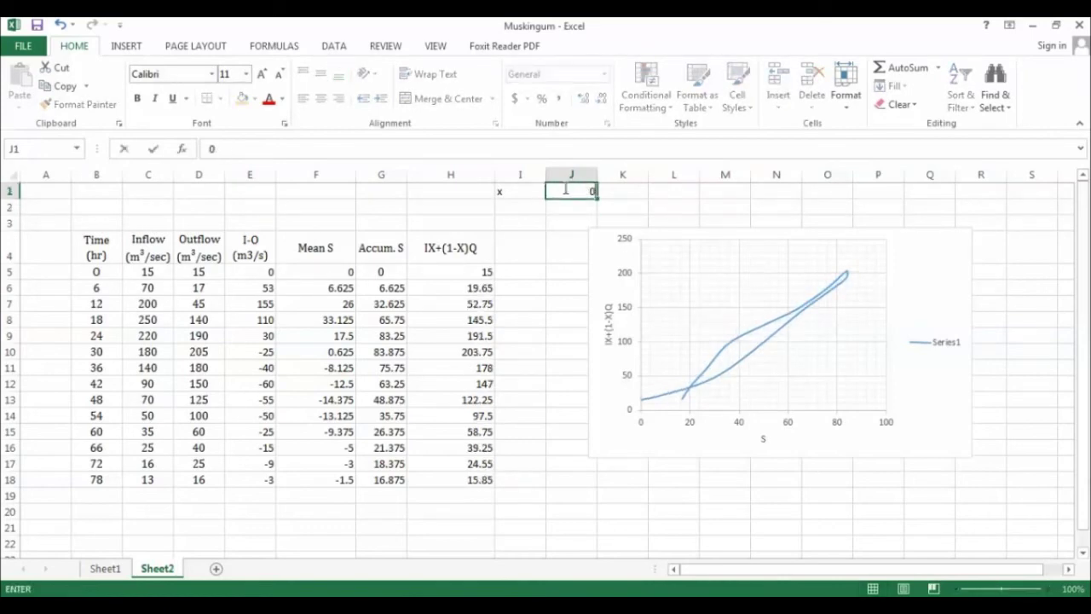
key(Return)
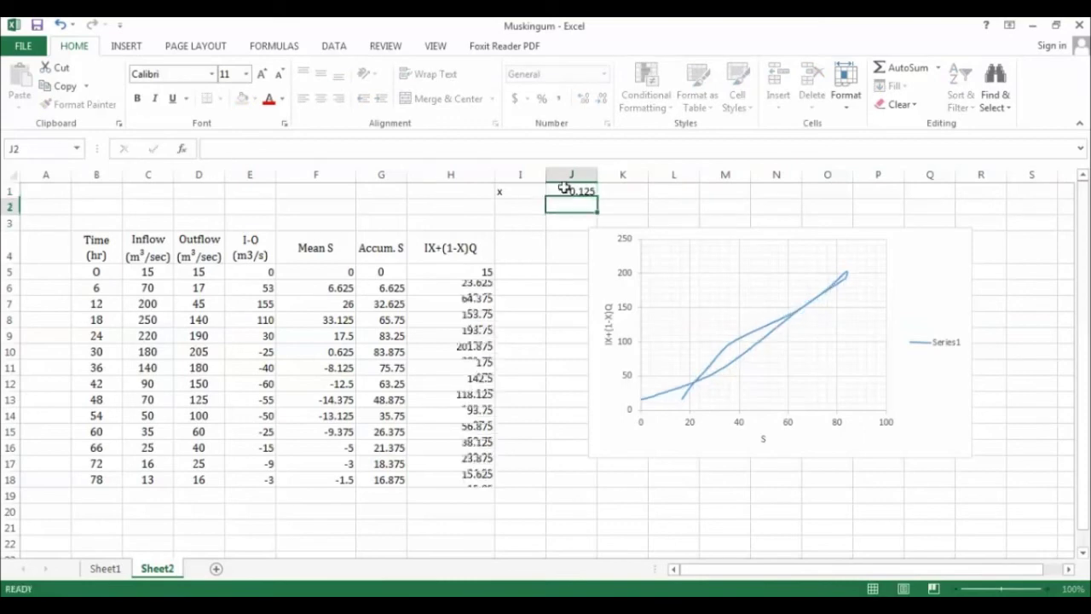
Step: Compare x = 0.15 with 0.175 in J1, then settle back on 0.15
click(563, 187)
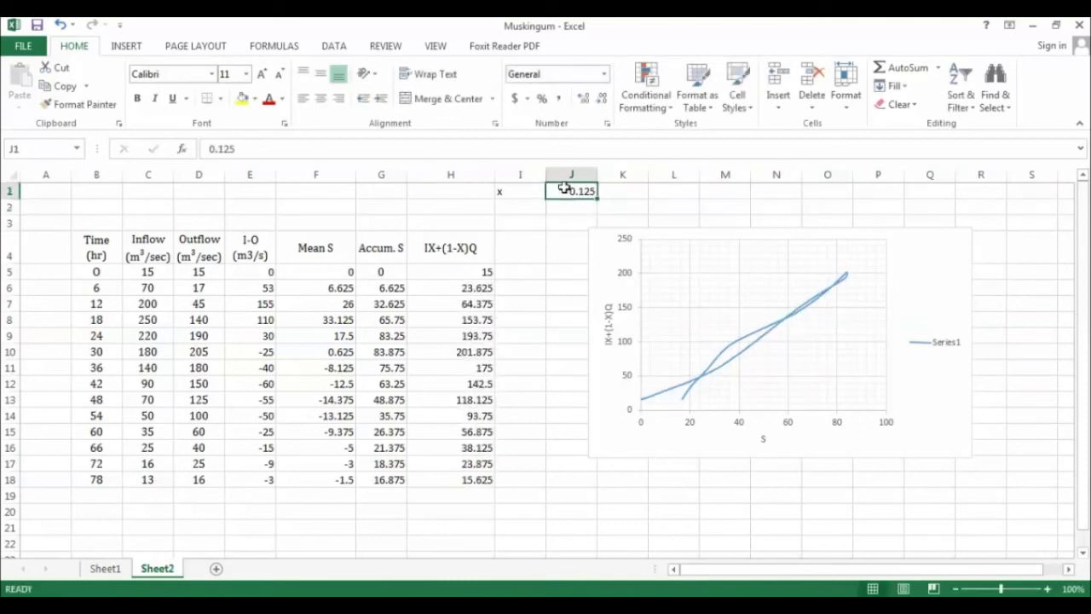
text(0.15)
key(Return)
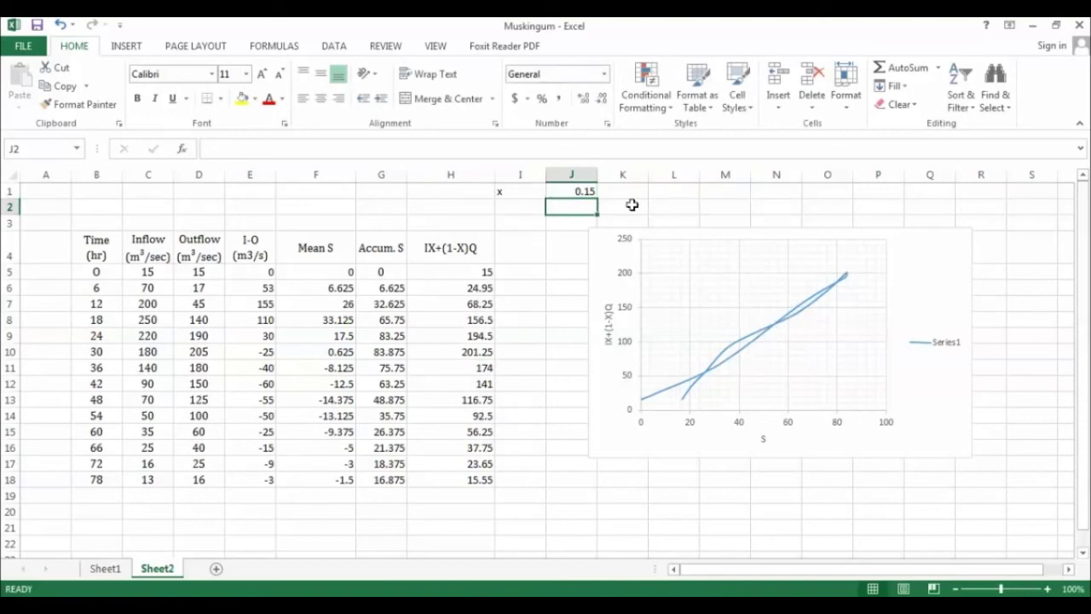
click(569, 191)
text(0)
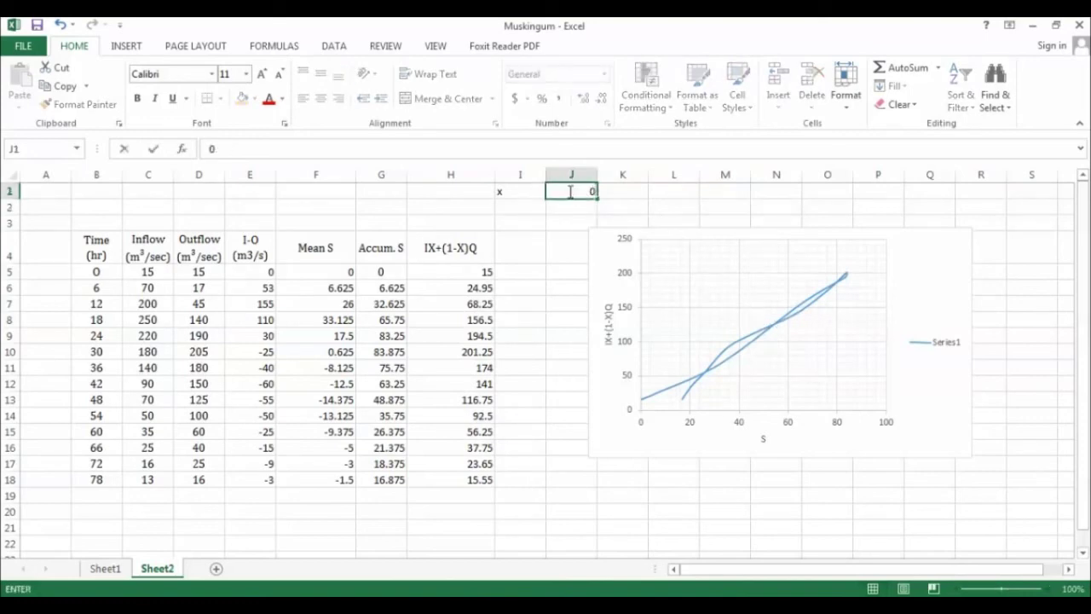
text(.175)
key(Return)
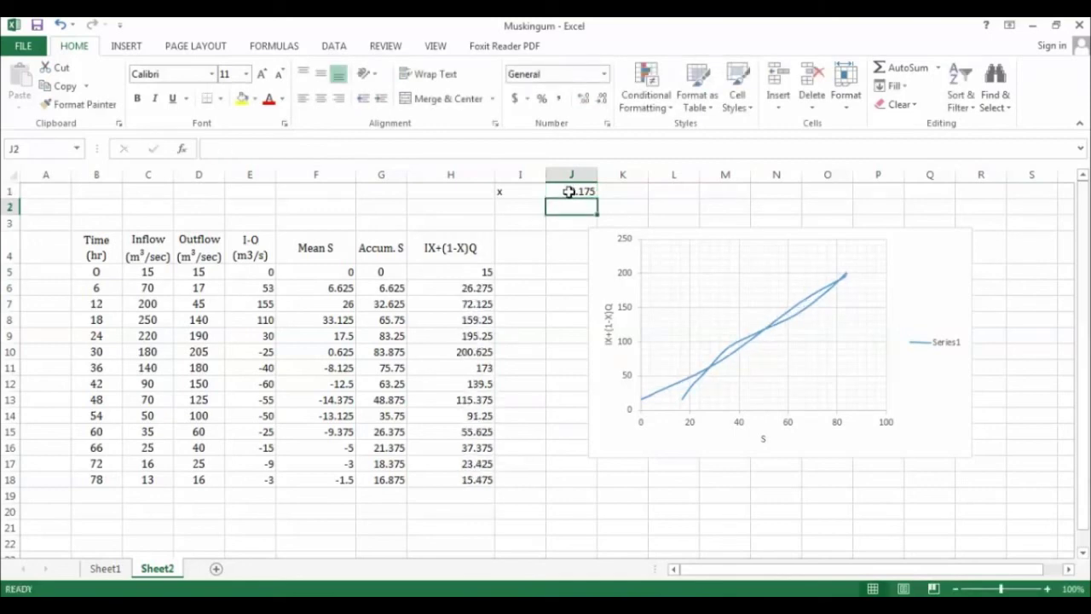
click(569, 191)
text(0.1)
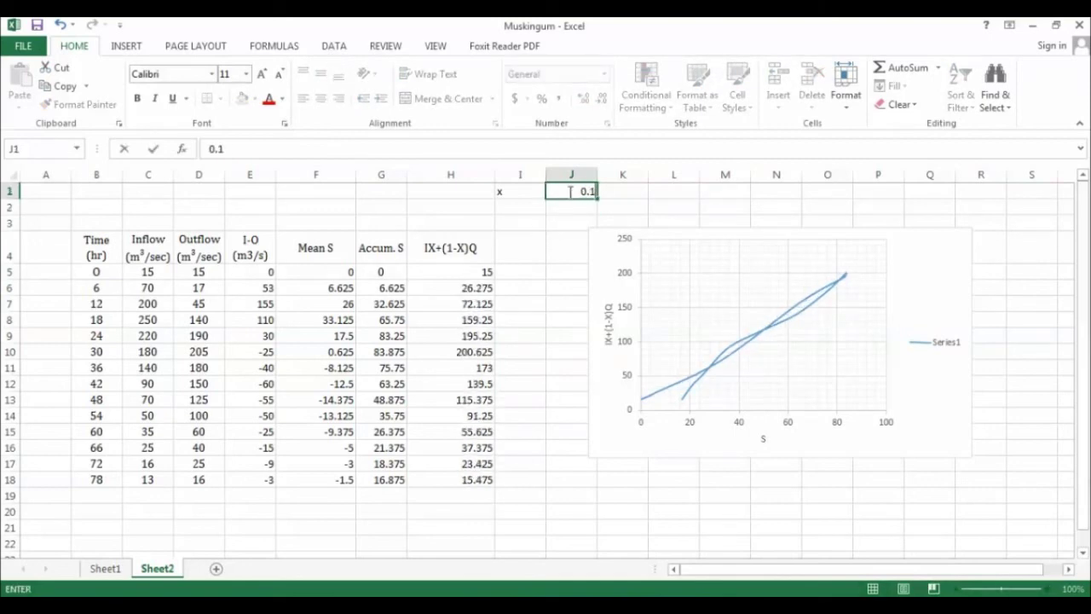
text(5)
key(Return)
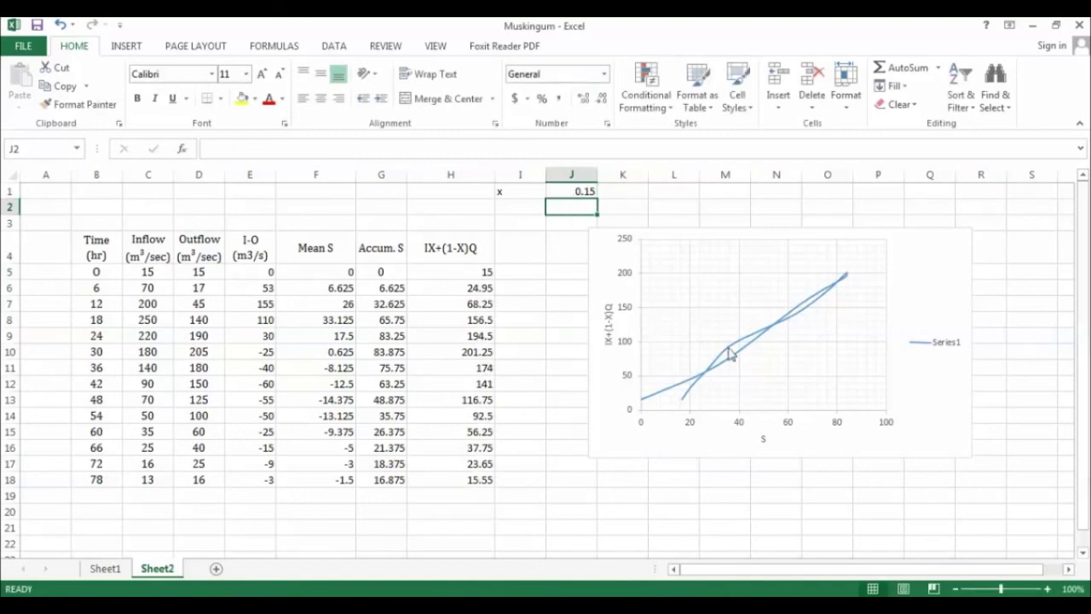
Step: Add a linear trendline to the storage series showing the equation y = 2.3819x - 4.3285
click(764, 333)
right_click(764, 333)
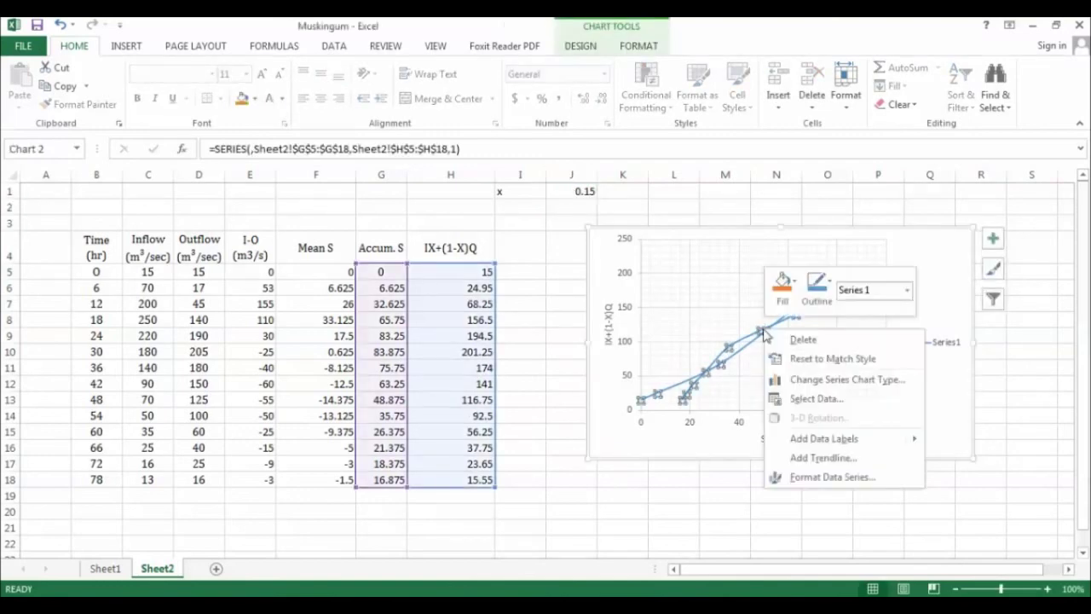
click(814, 459)
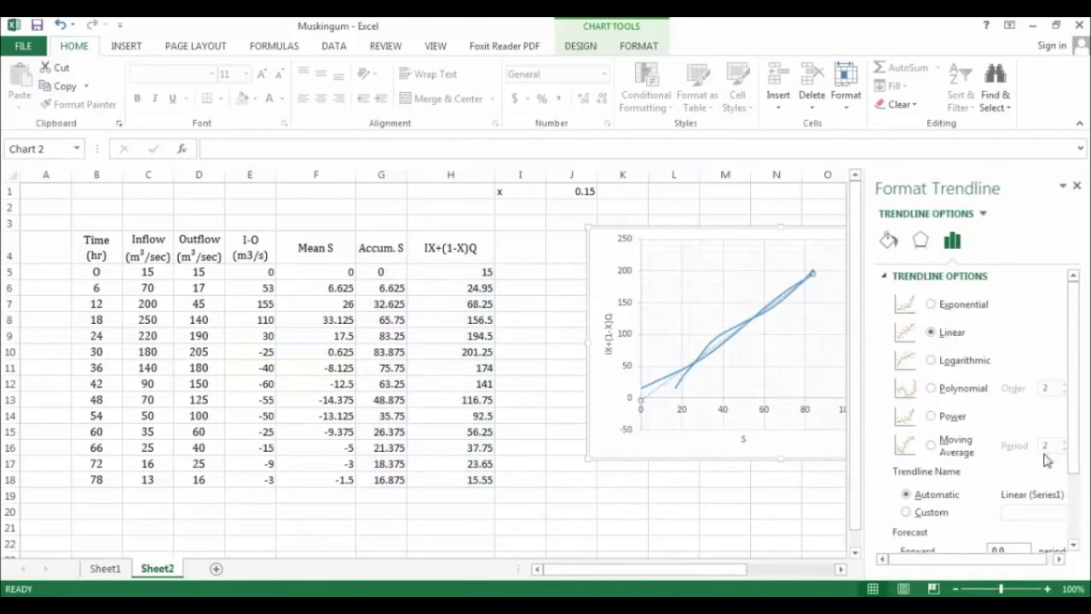
drag(1073, 375, 1073, 443)
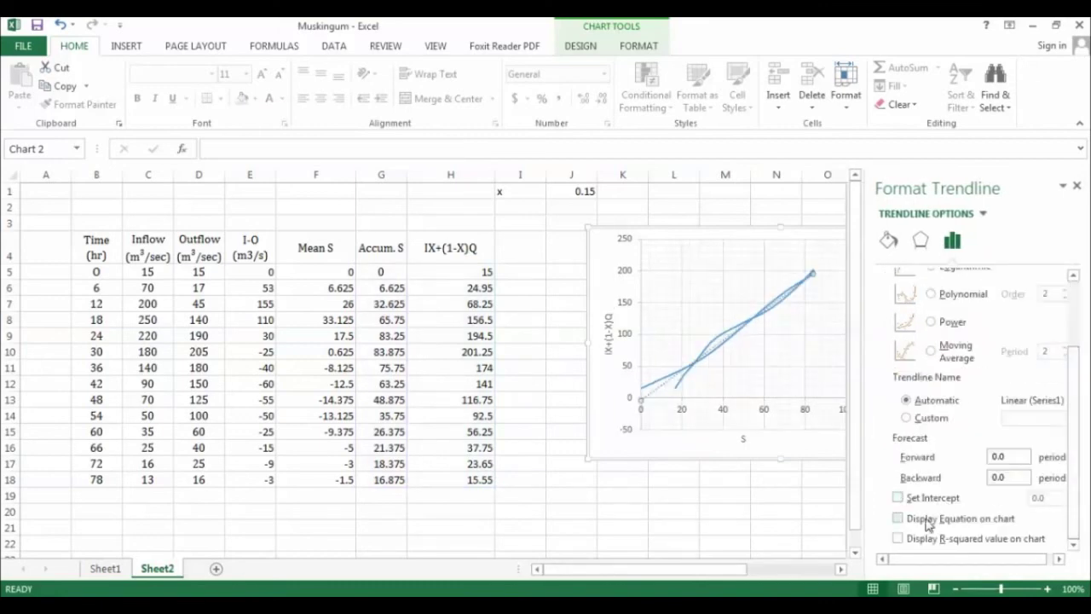
click(898, 518)
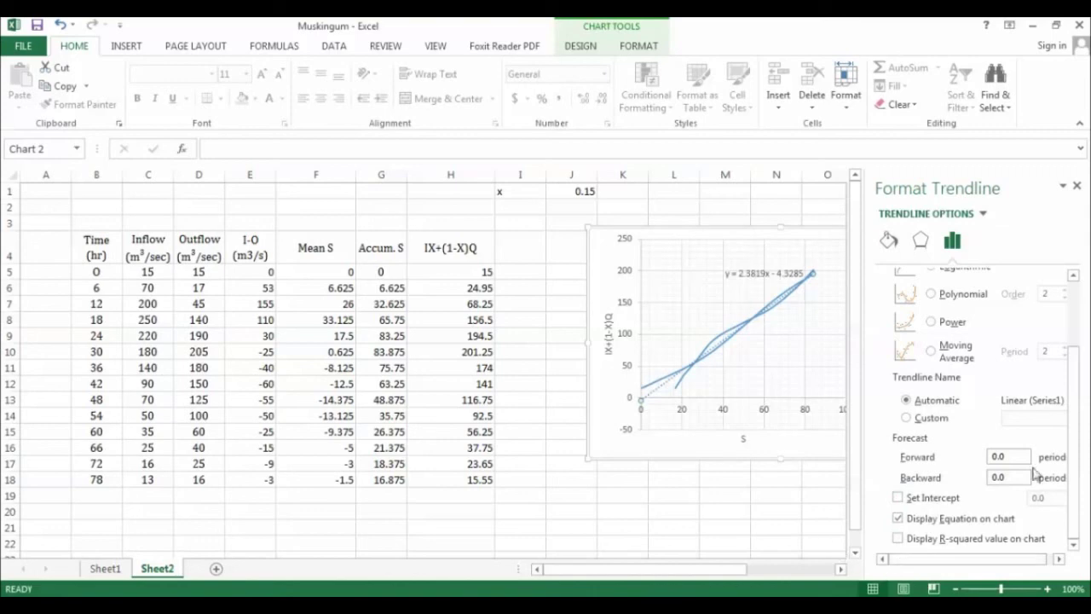
click(1076, 185)
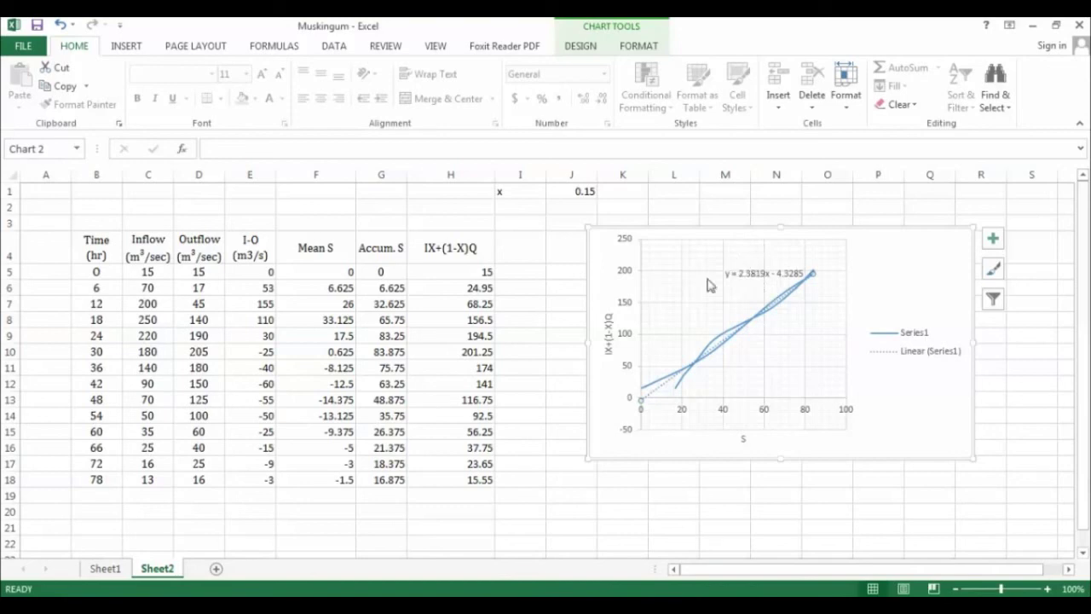
click(521, 508)
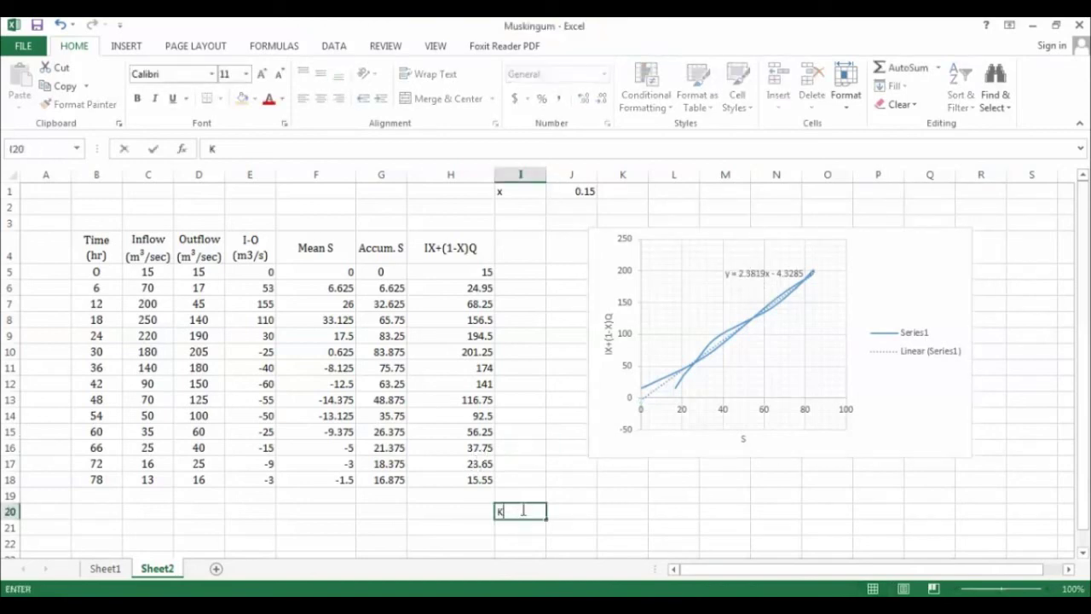
Step: Fill row 20 with label K, formula =1/2.3819 (0.419833) and unit 'days'
text(K)
key(Tab)
text(=)
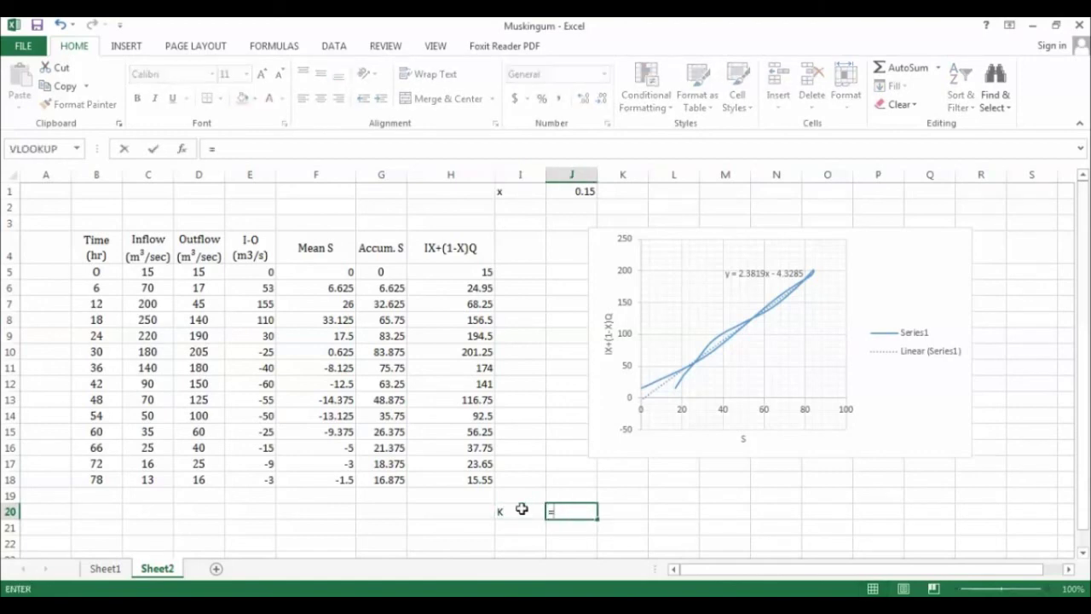
text(1/2.3)
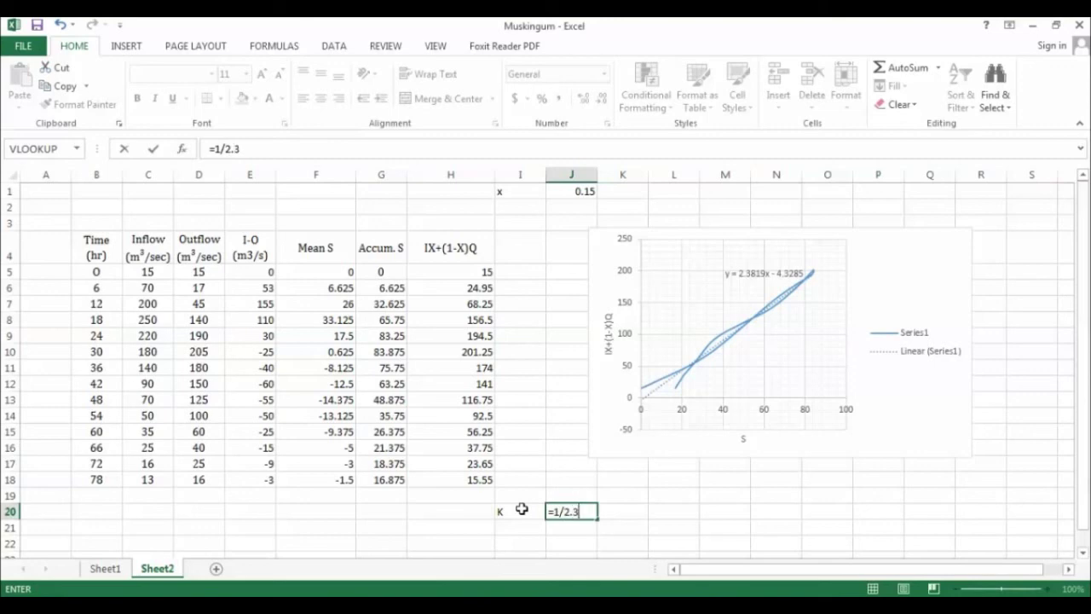
text(819)
key(Return)
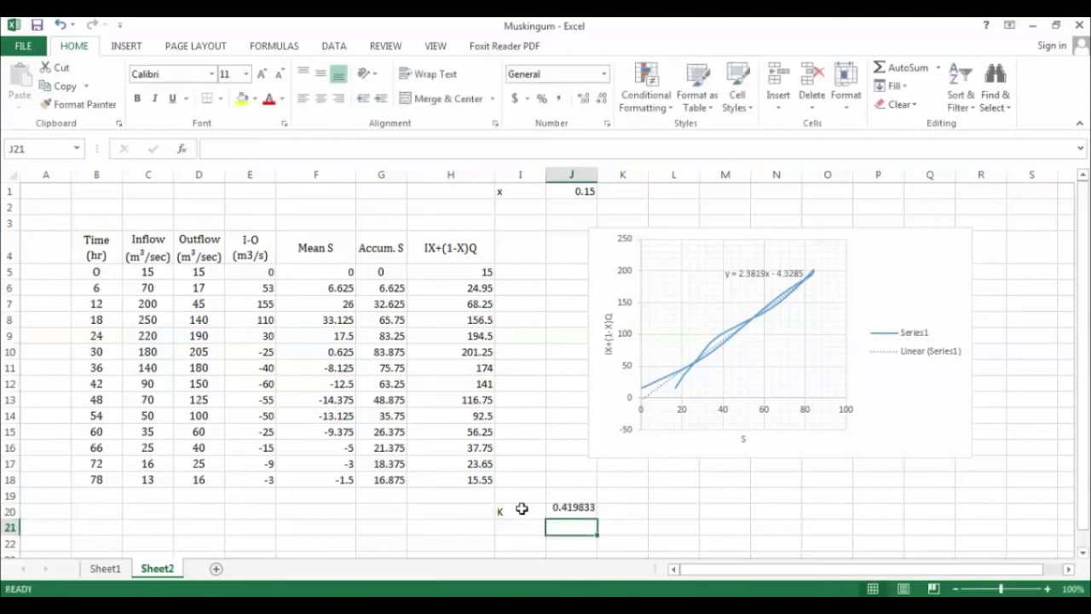
click(637, 509)
text(days)
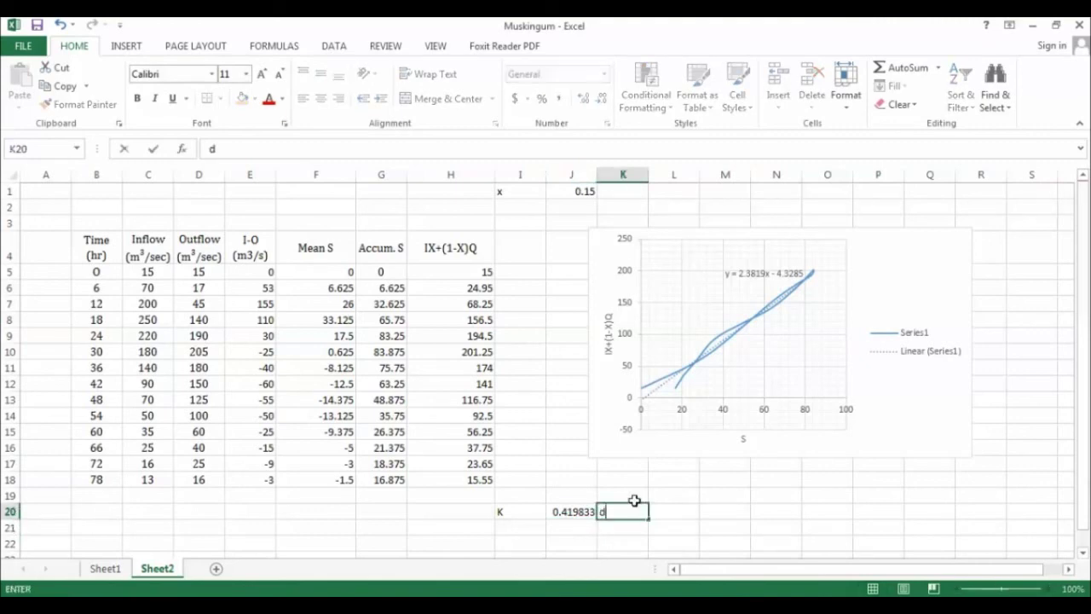
click(687, 516)
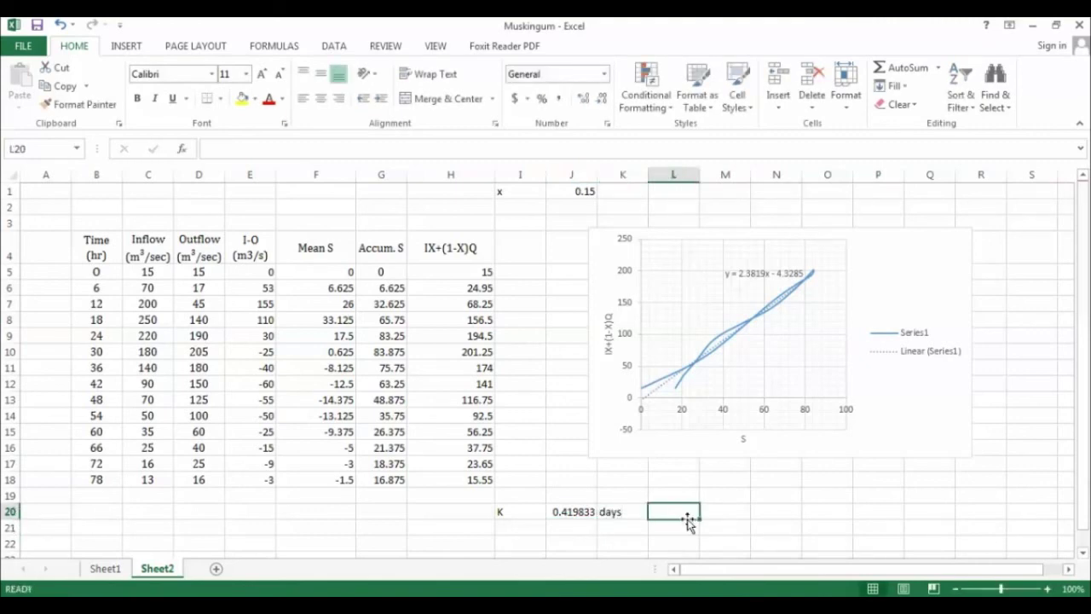